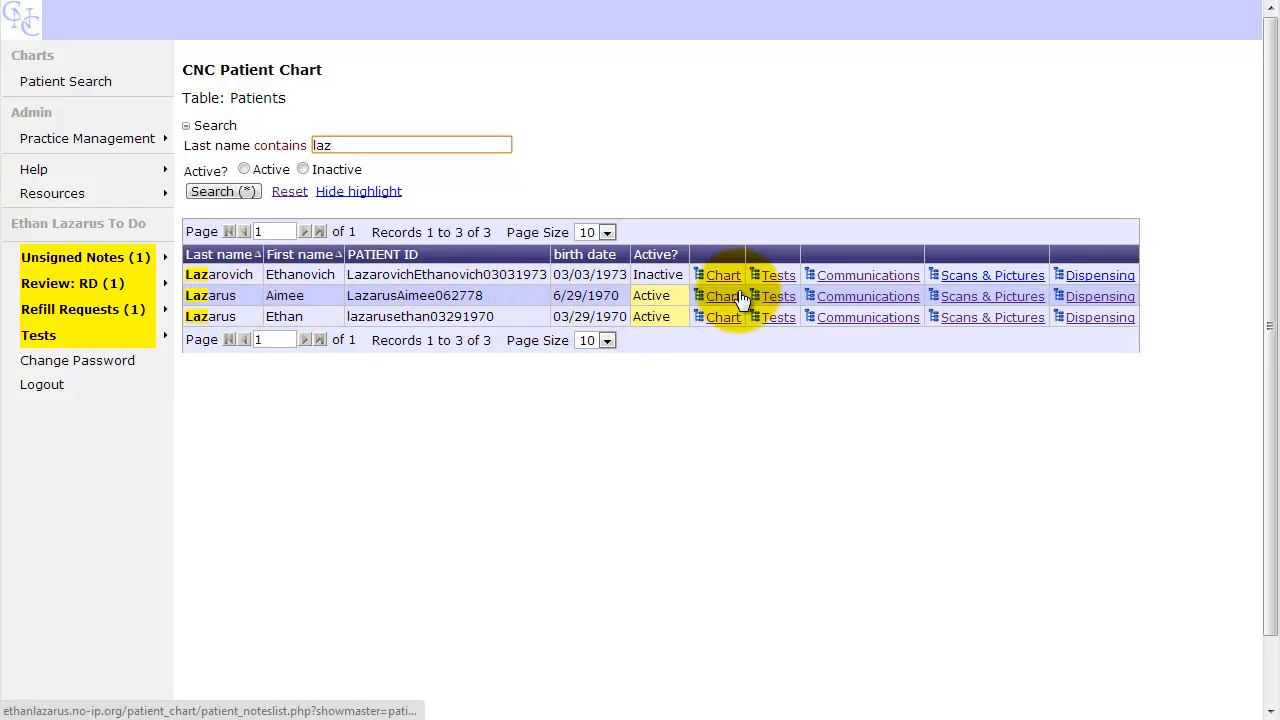
Step: Open the communications of the second patient in the search results and view that patient's messages
left_click(862, 300)
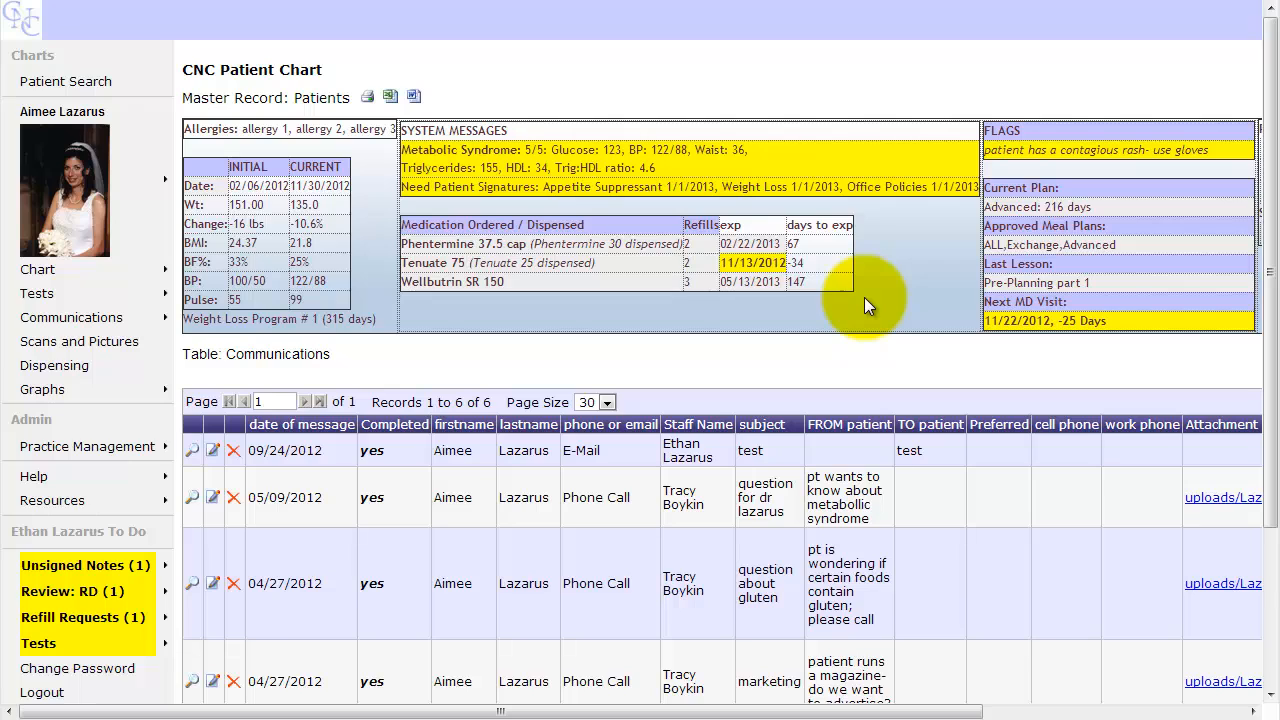
scroll(864, 297, "down", 1)
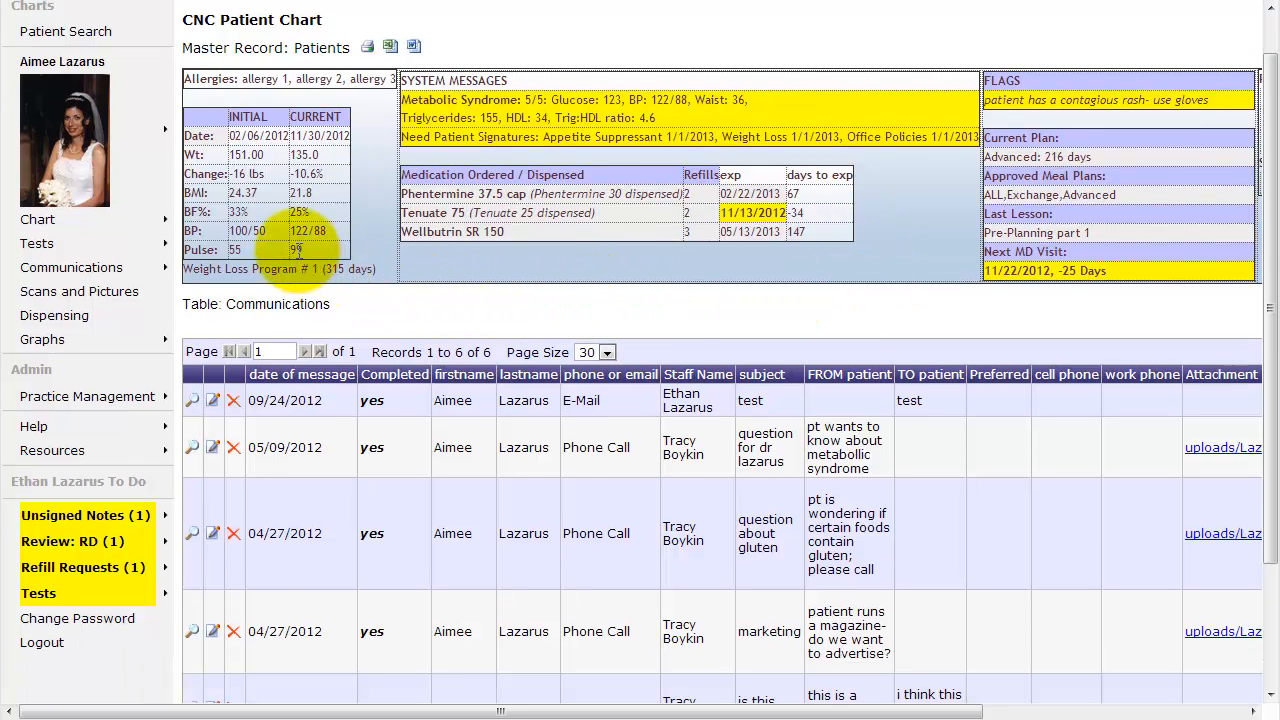
mouse_move(113, 269)
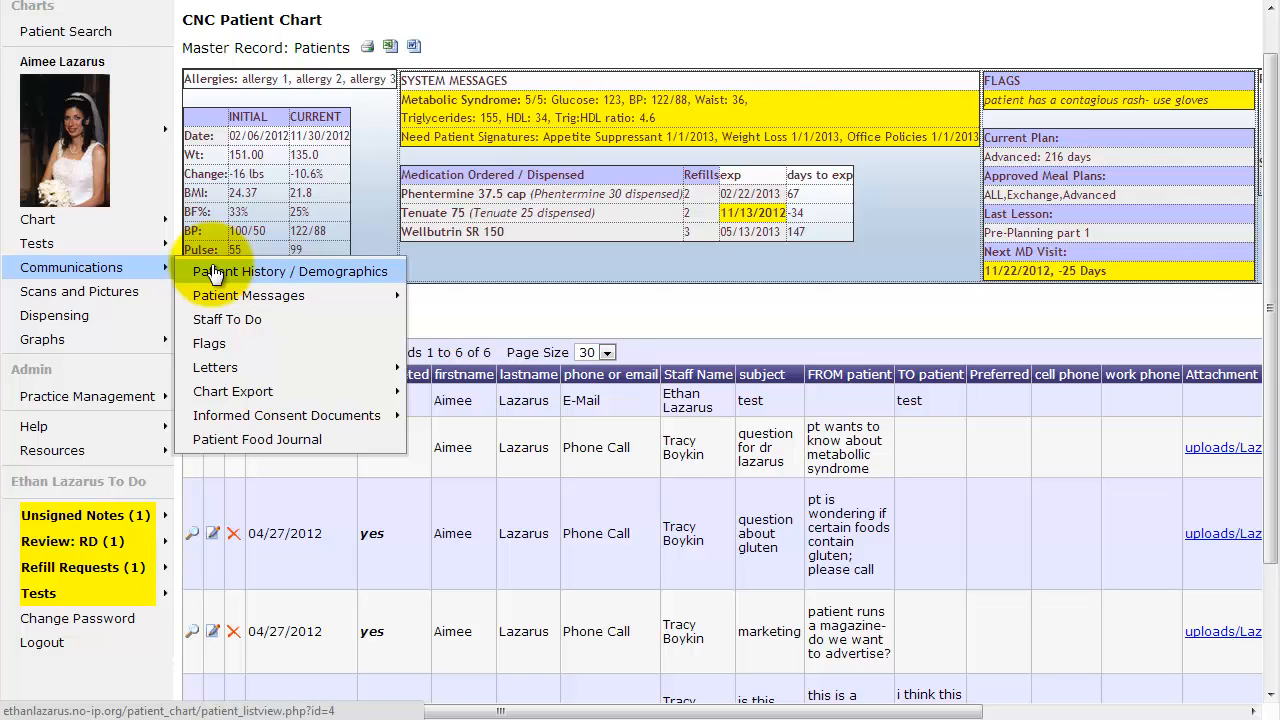
mouse_move(230, 296)
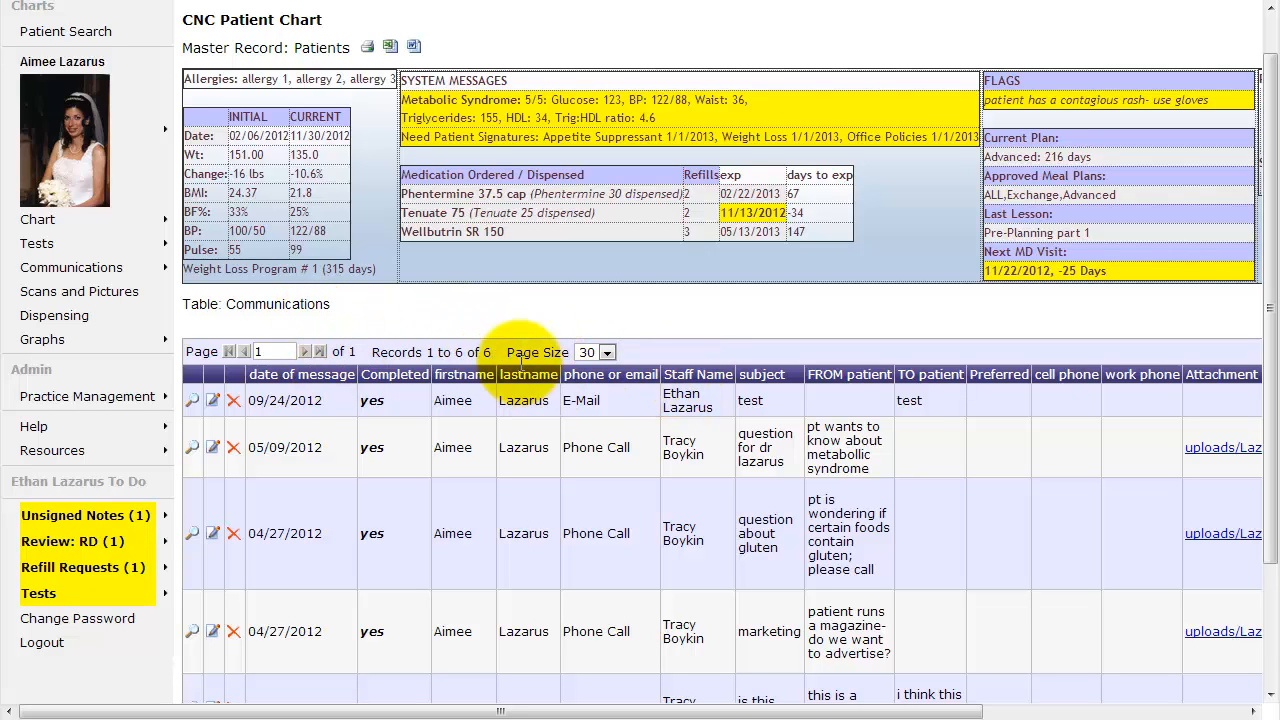
mouse_move(160, 266)
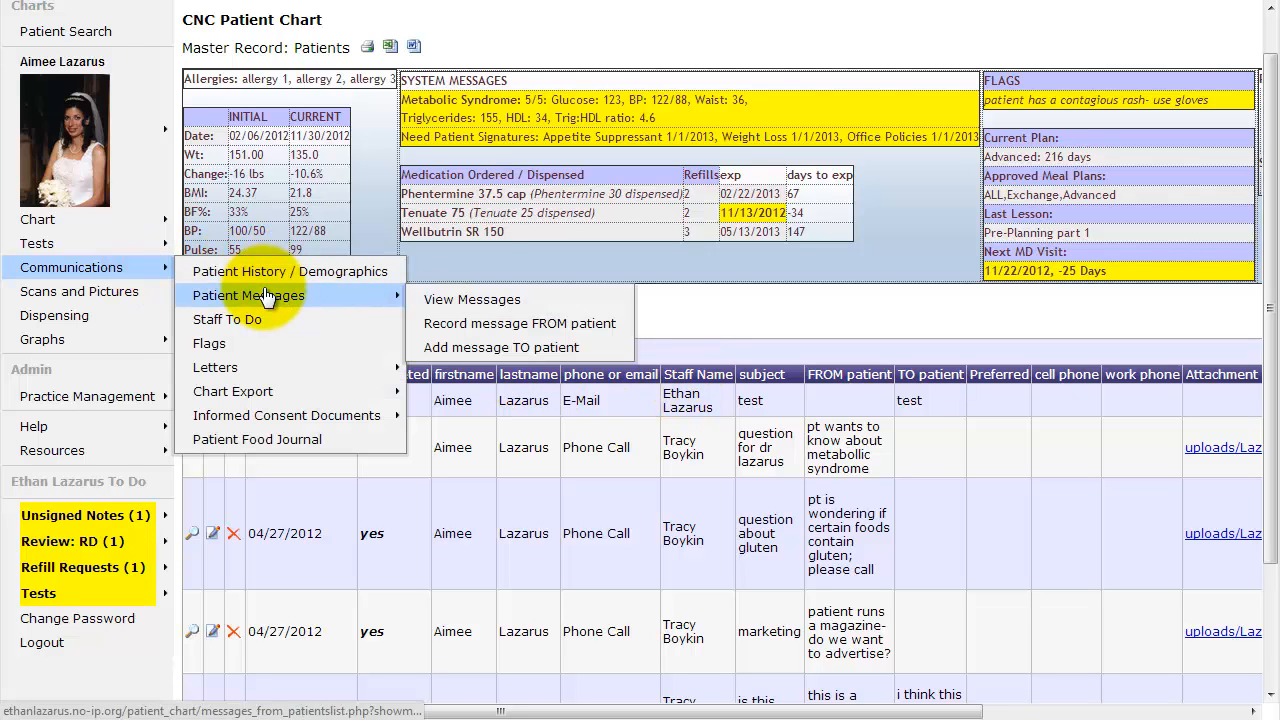
left_click(499, 300)
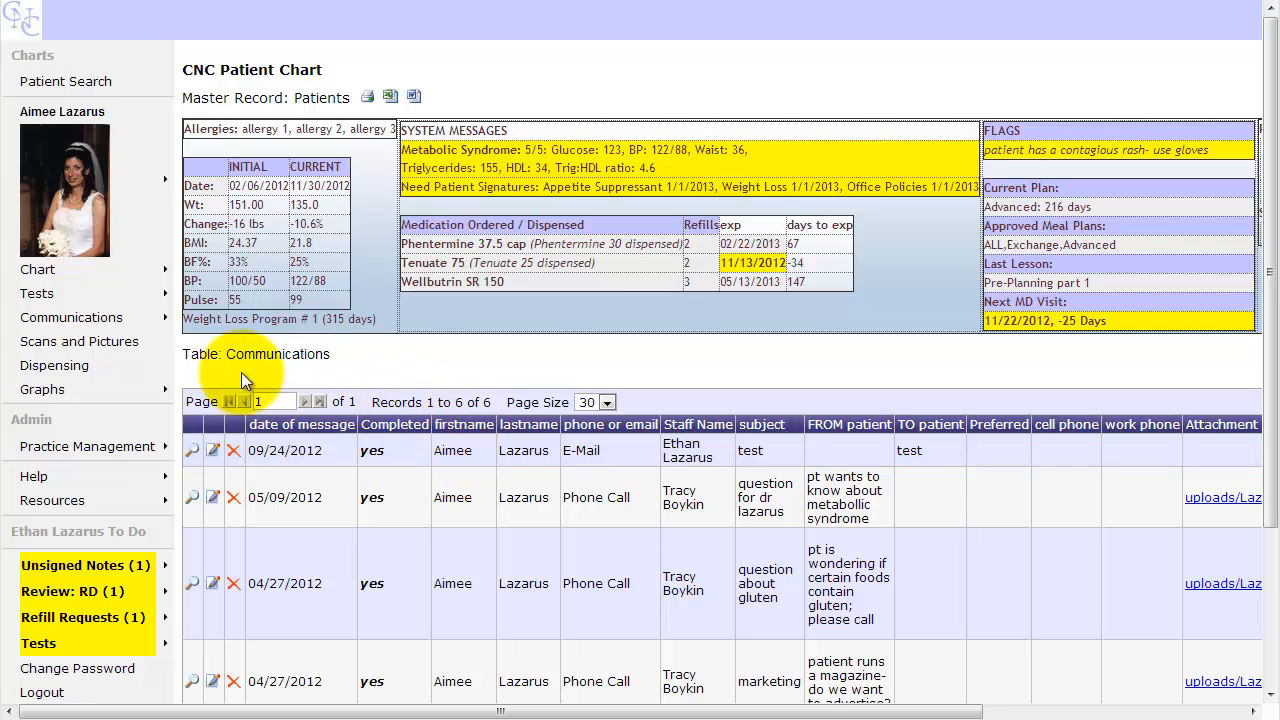
Step: Start recording a message from the patient, assigned to the first staff member offered, with the subject "I'm hungry!"
mouse_move(66, 327)
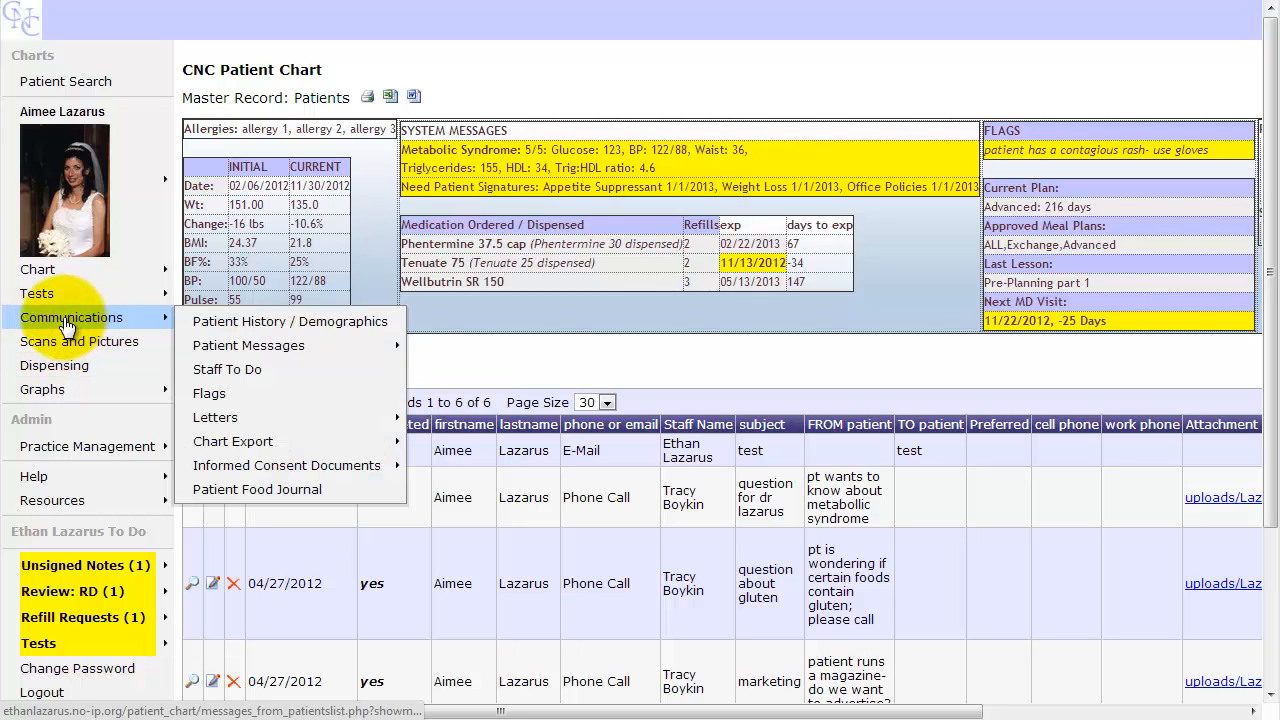
mouse_move(228, 347)
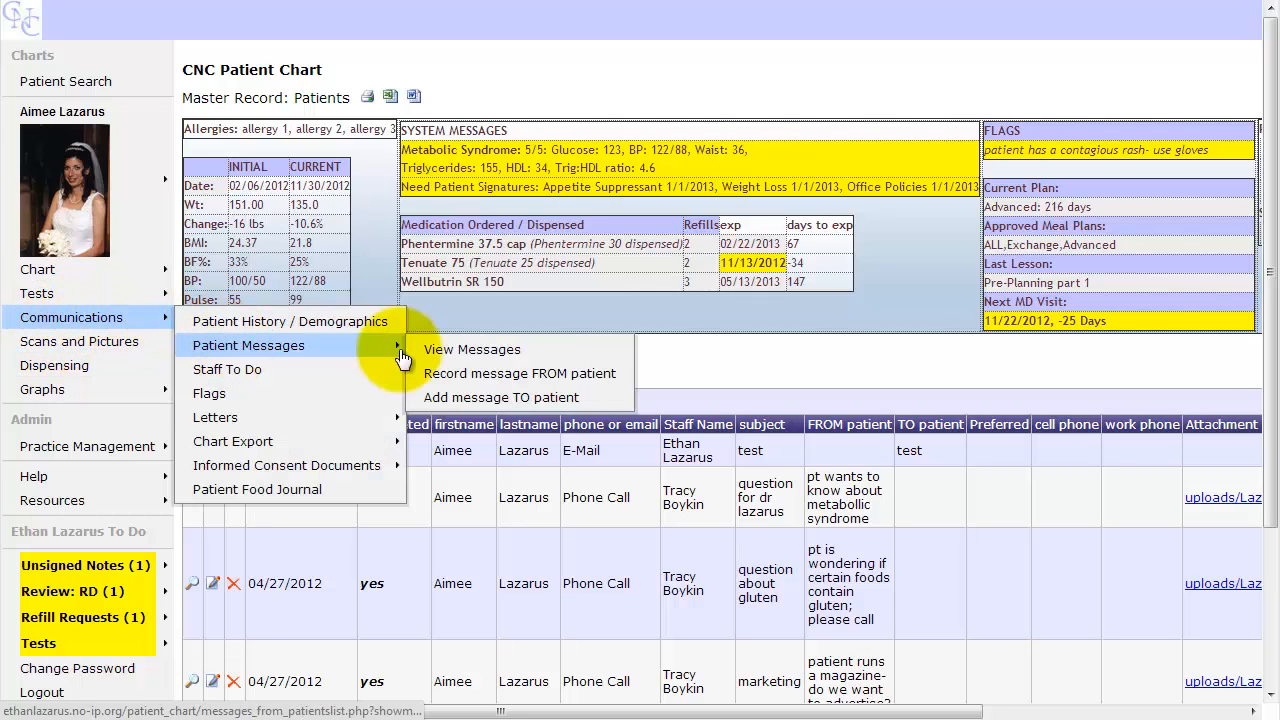
left_click(565, 378)
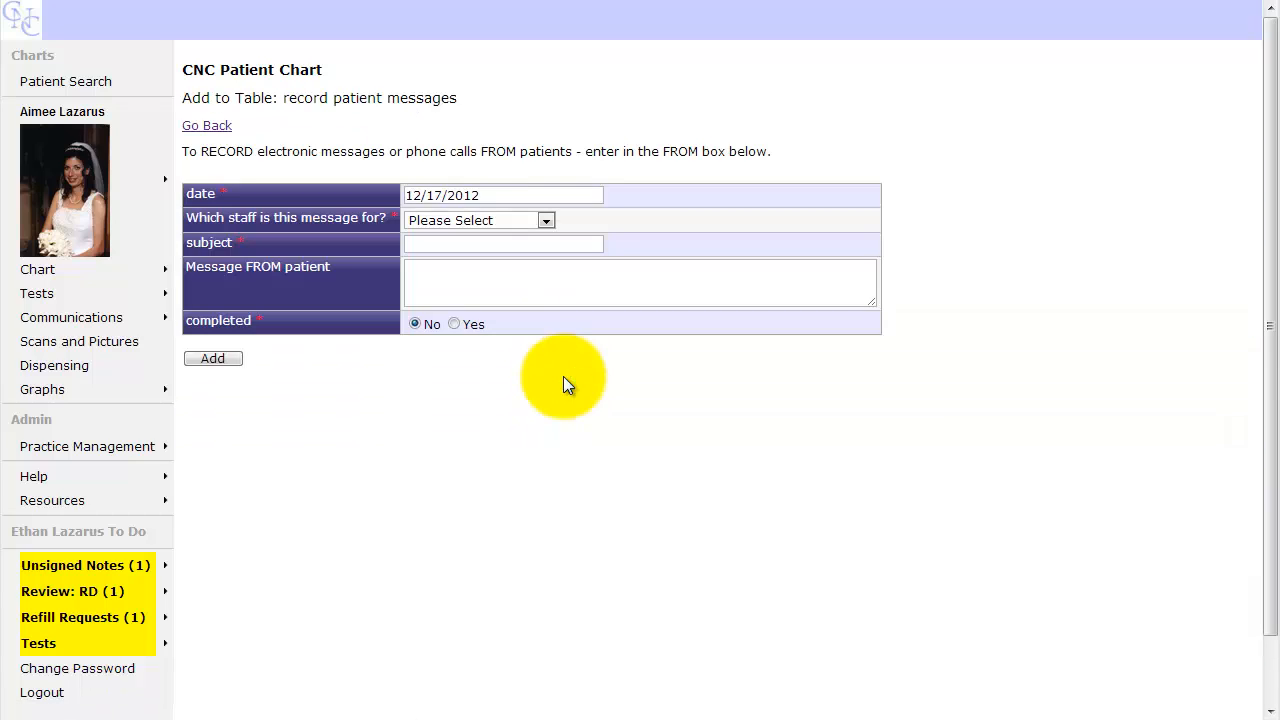
left_click(545, 221)
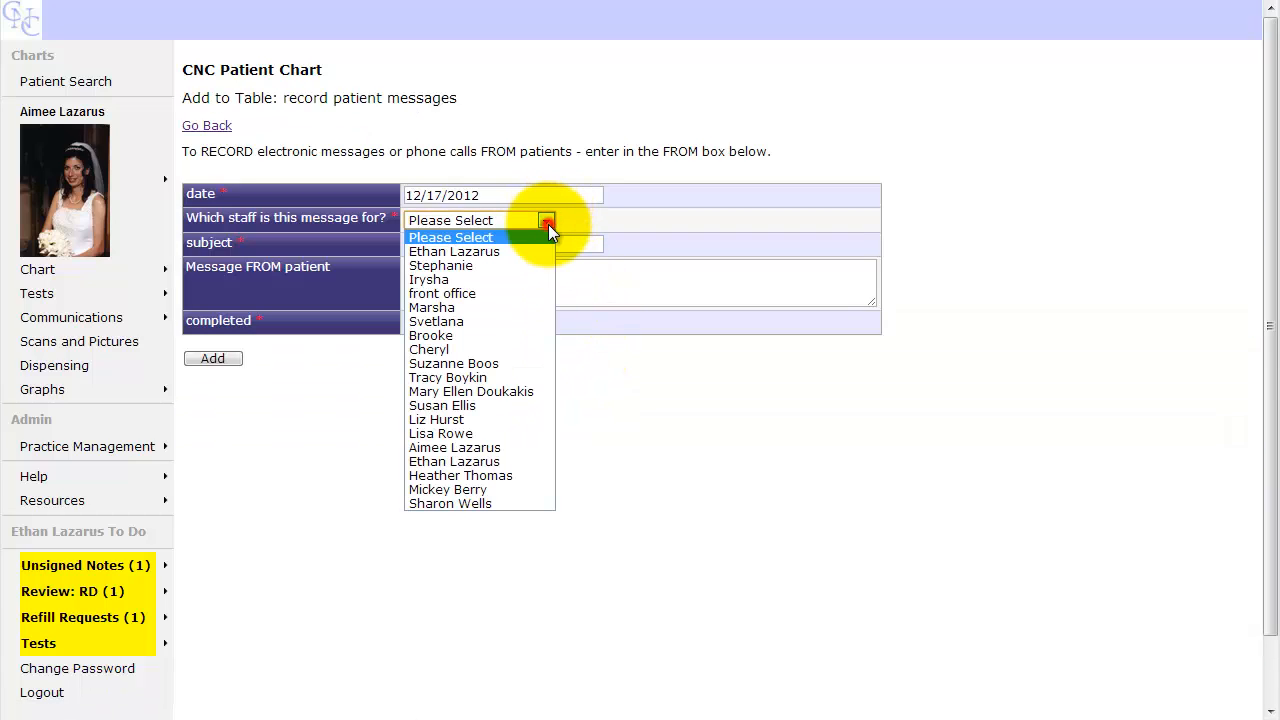
left_click(530, 250)
left_click(531, 246)
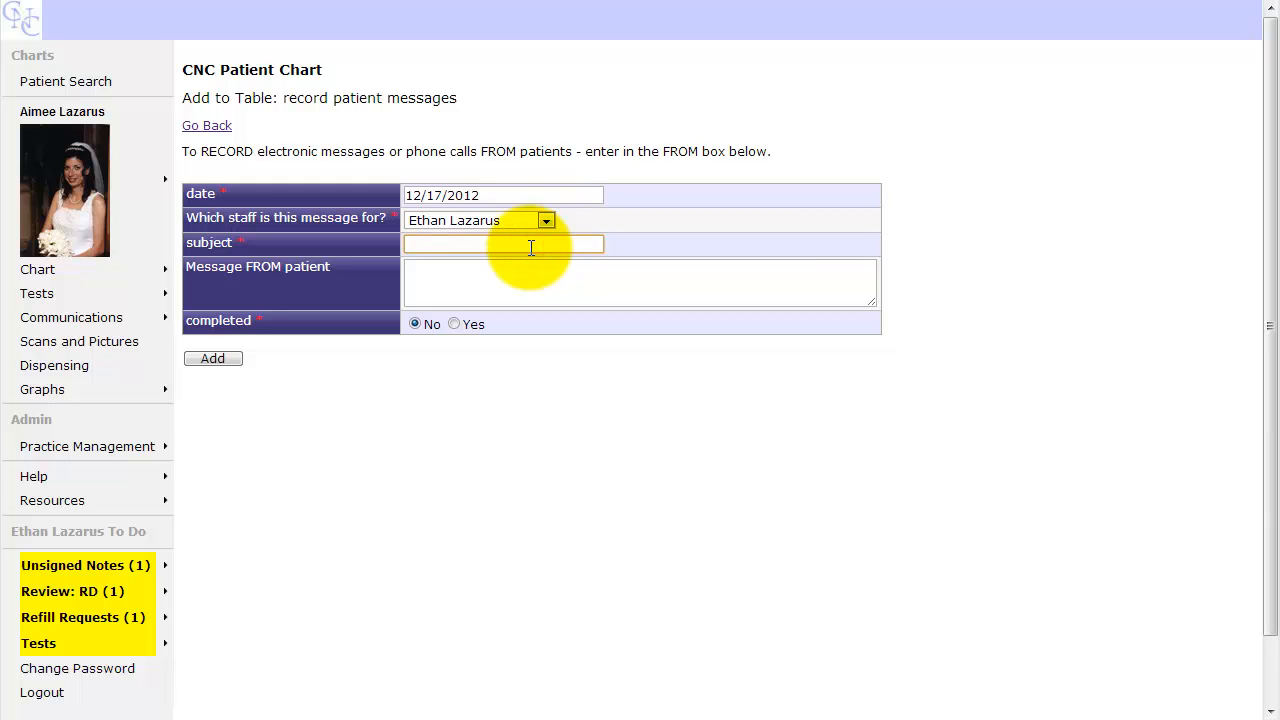
type("I'm hungry!")
key("Tab")
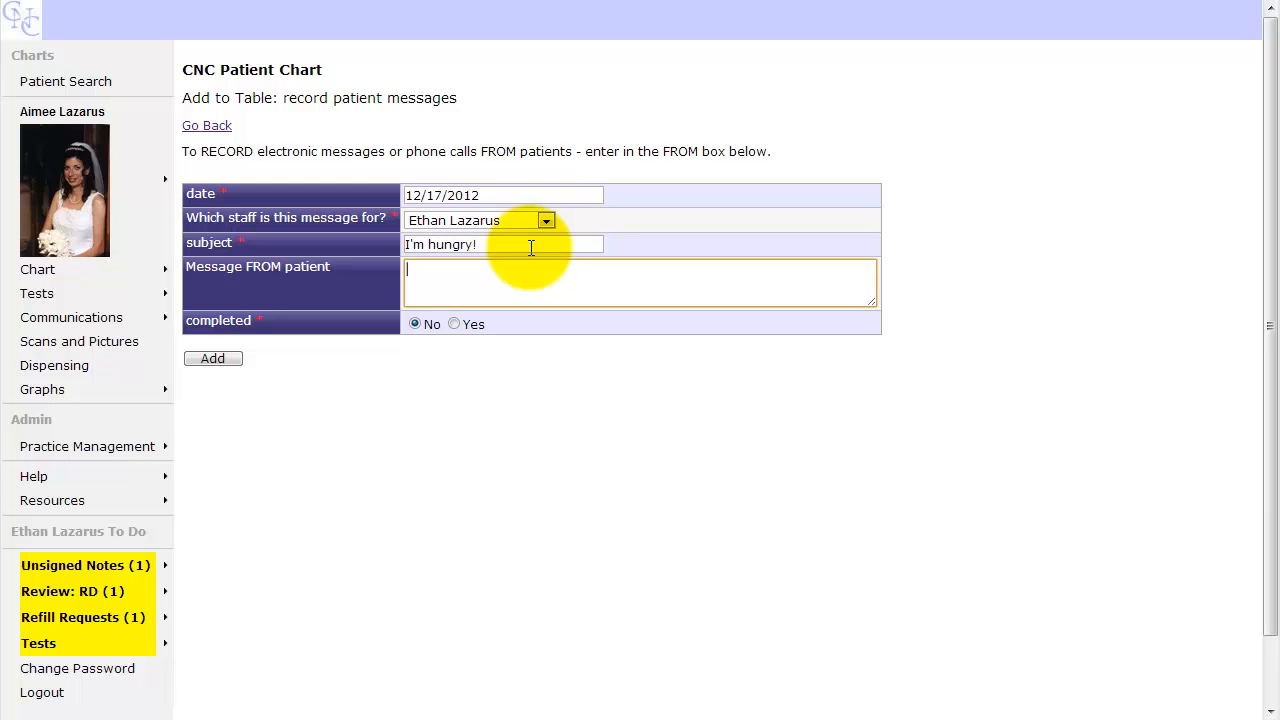
Step: Enter the patient message "Phentermine no longer seems to be effective. What should I do?" and add the uncompleted record
type("Phentermine no longer seems")
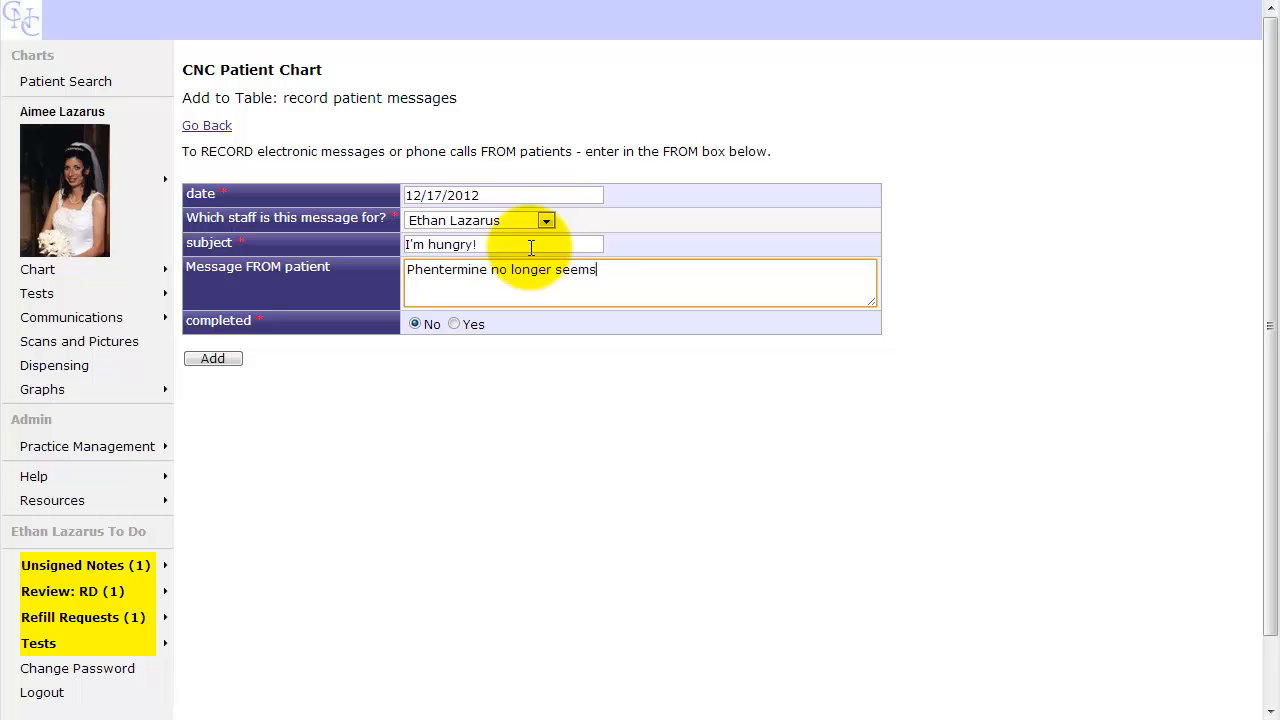
type(" to be effective.  What sdho")
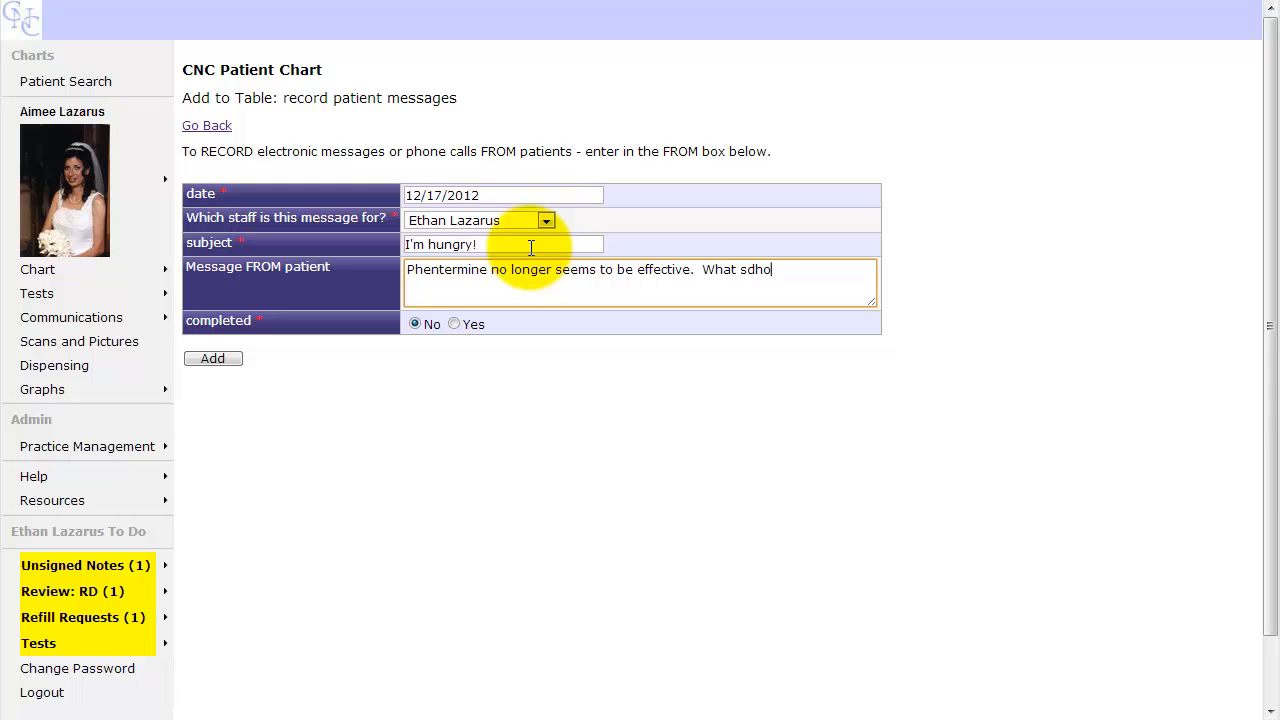
key("BackSpace")
key("BackSpace")
key("BackSpace")
type("hould I do?")
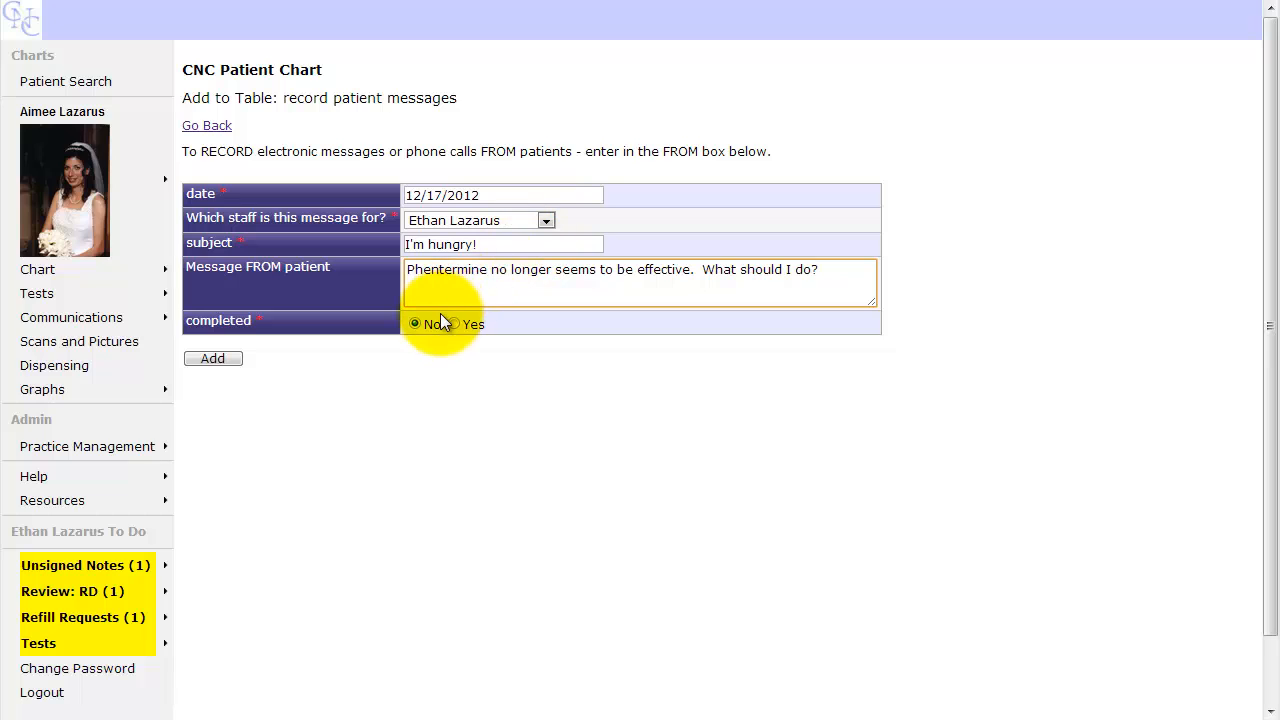
mouse_move(418, 326)
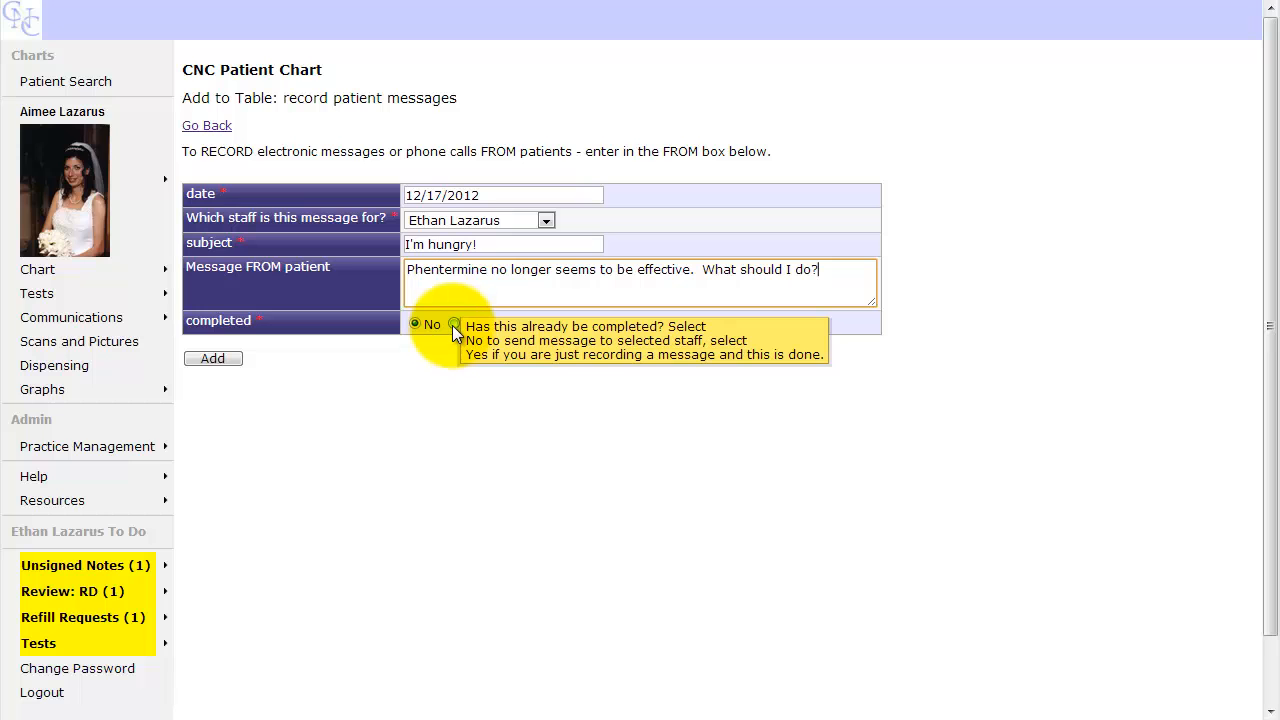
left_click(234, 359)
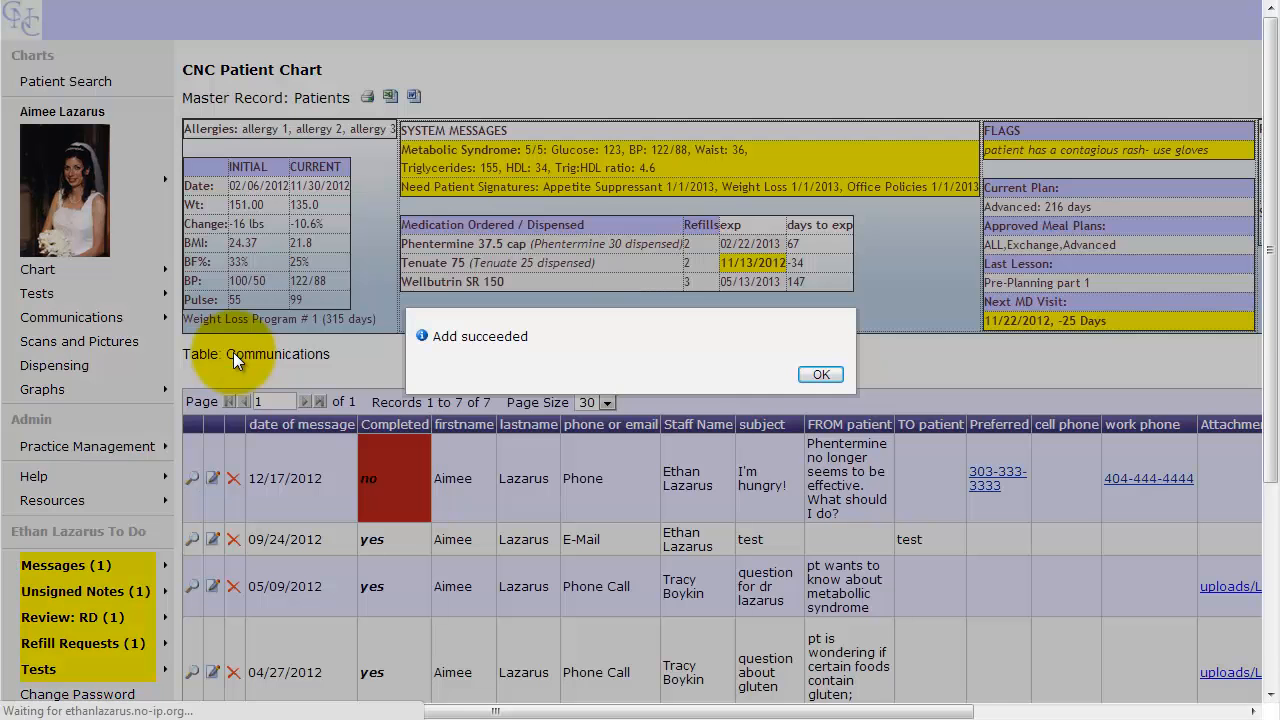
left_click(821, 375)
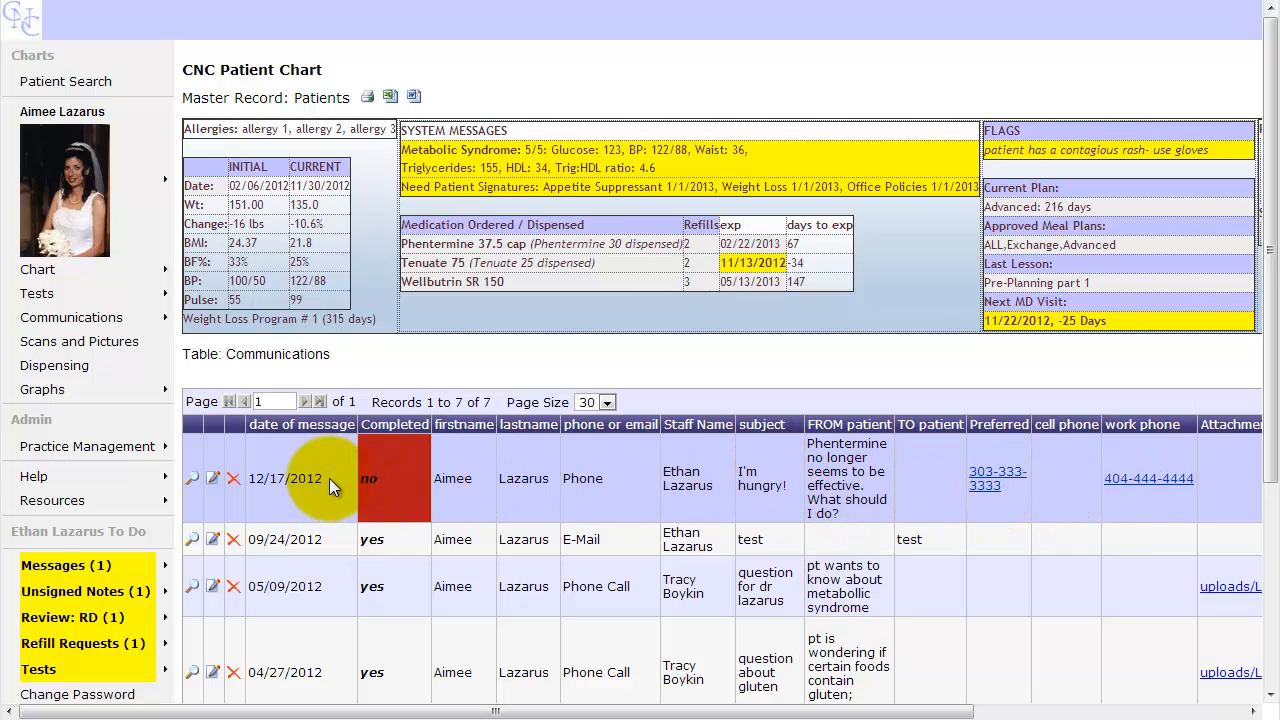
Step: Review the new message in the communications table and the pending messages in the staff member's to-do list
scroll(567, 366, "down", 1)
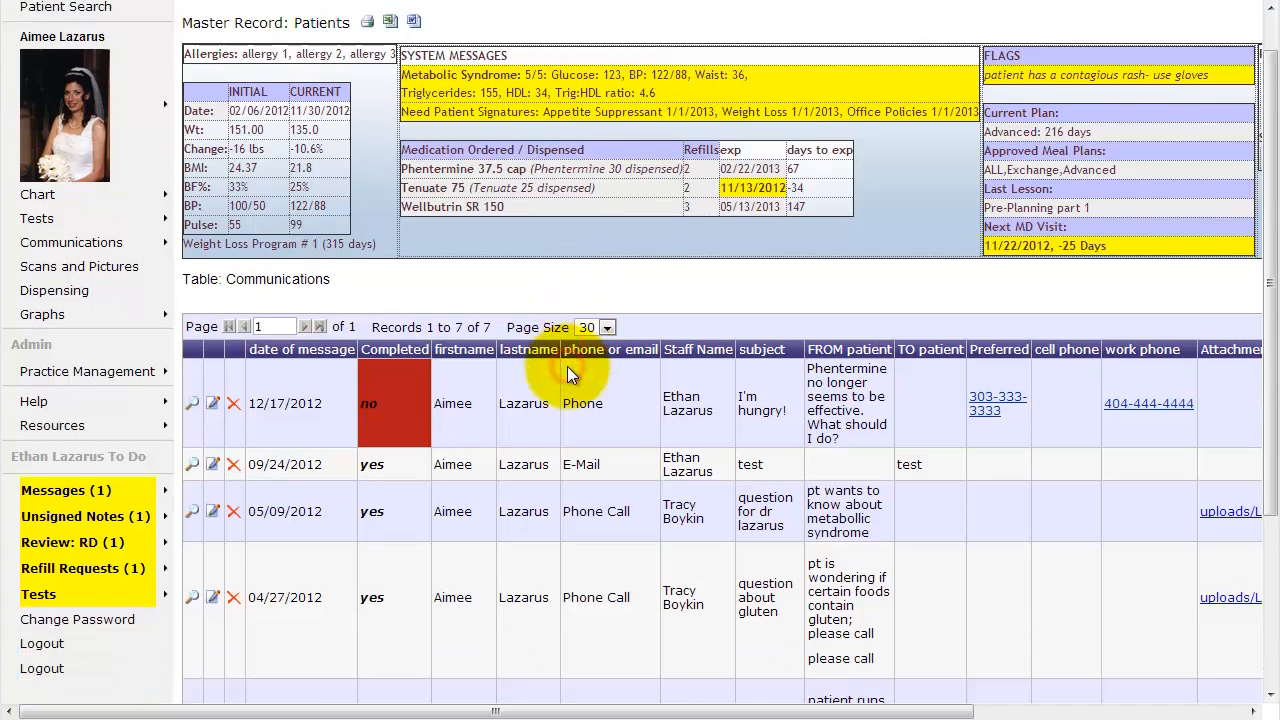
scroll(567, 366, "down", 1)
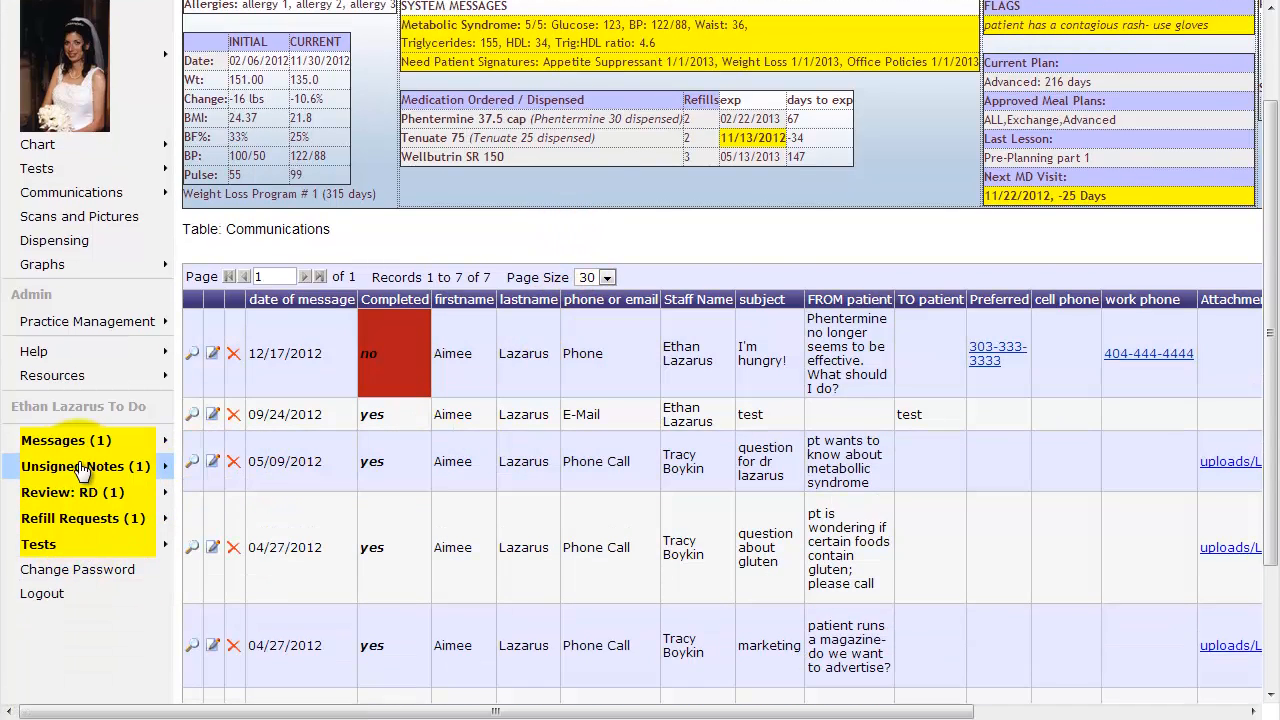
mouse_move(72, 449)
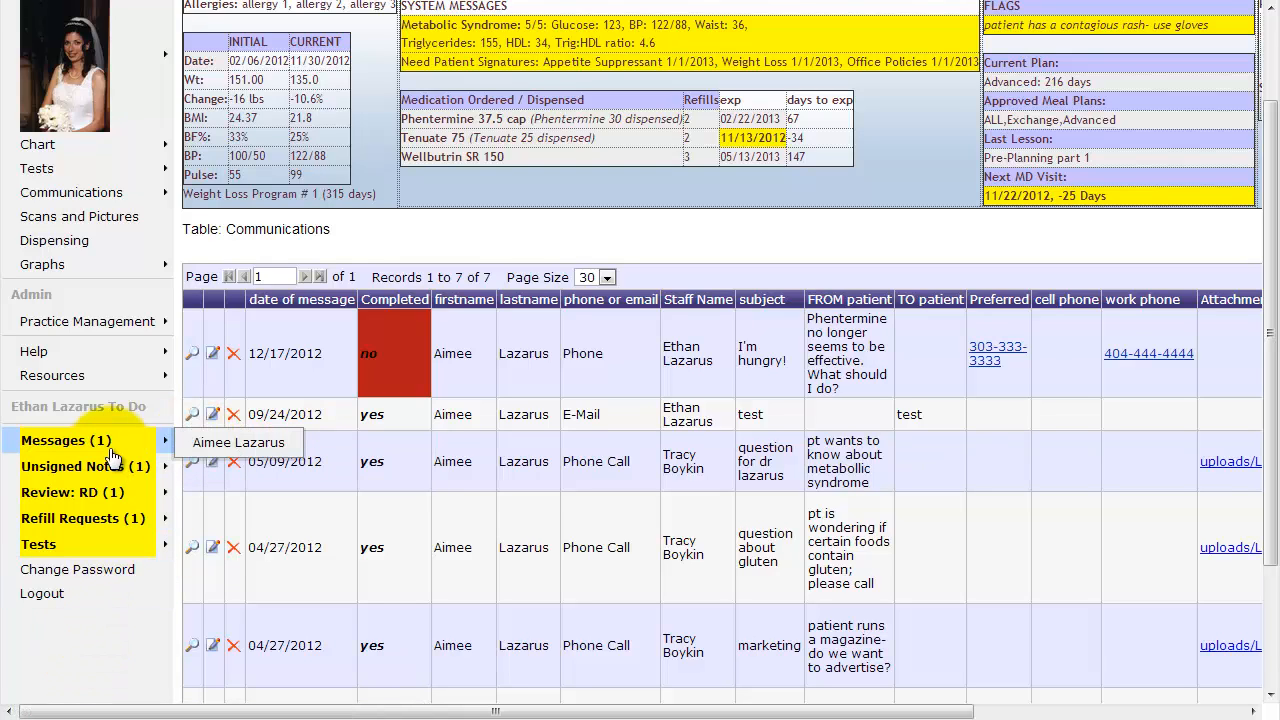
scroll(110, 455, "up", 3)
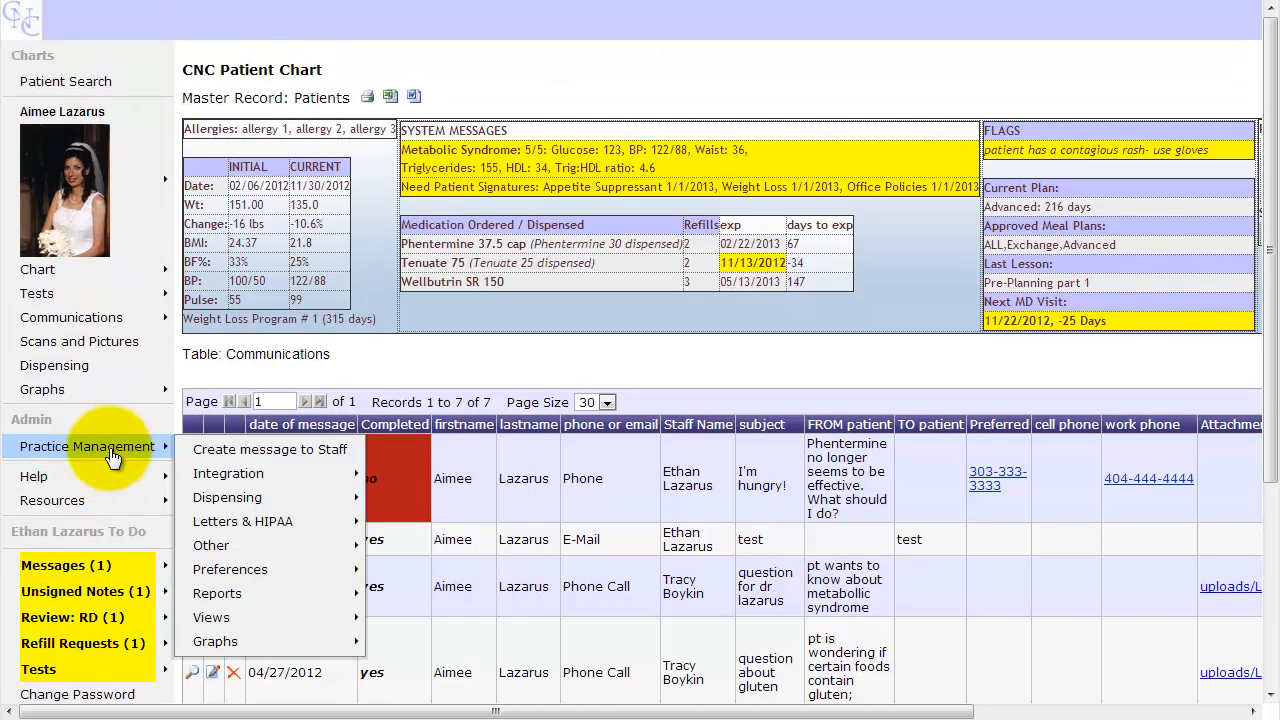
left_click(391, 375)
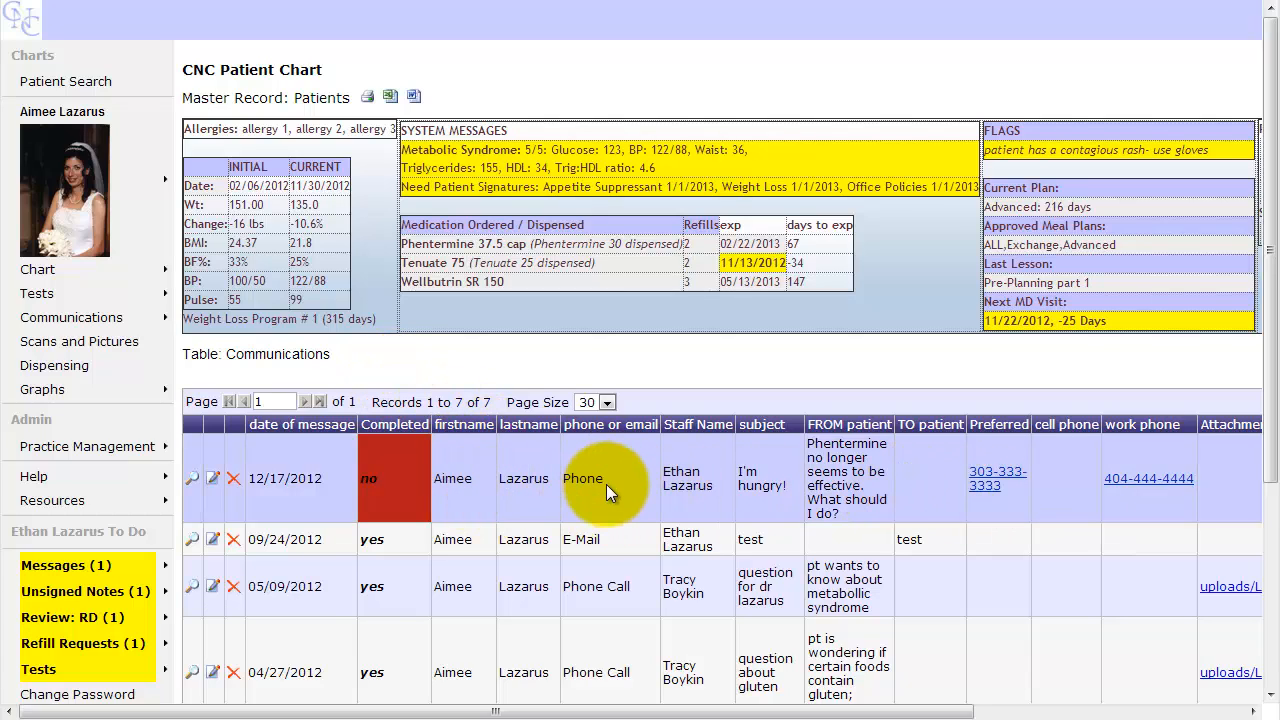
scroll(607, 483, "down", 1)
scroll(607, 483, "up", 1)
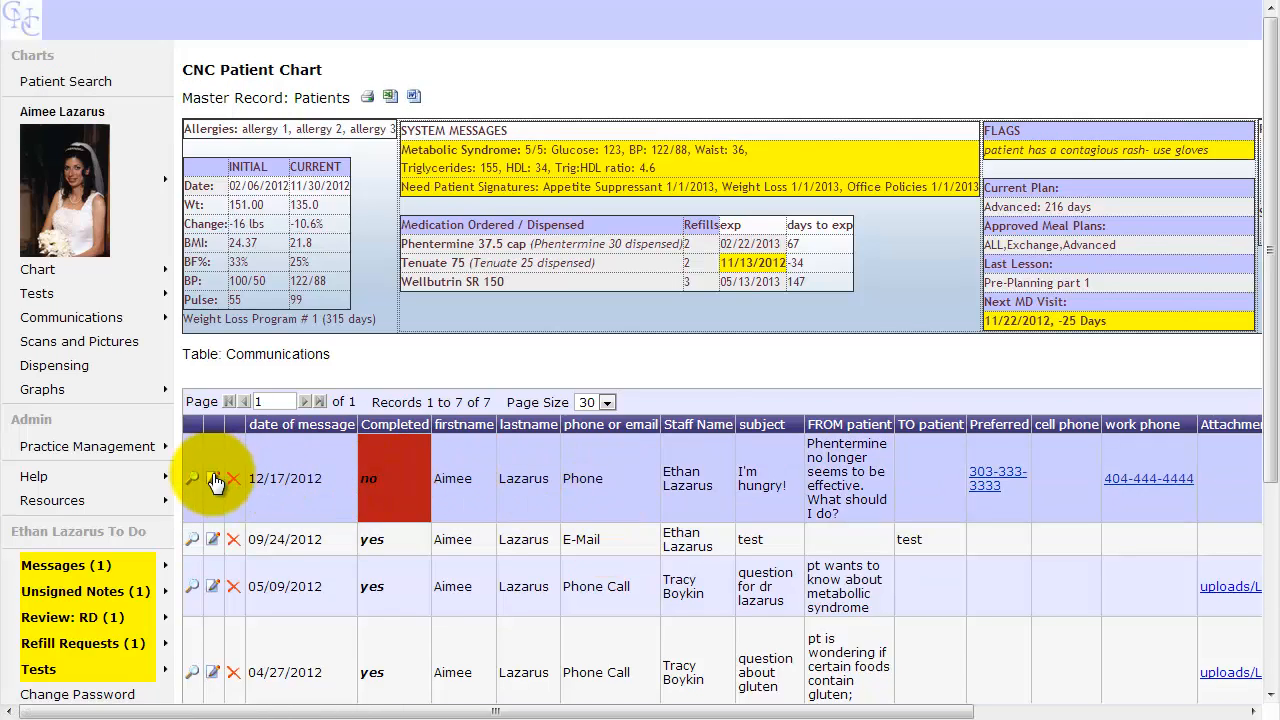
Step: View the patient's messages again and open the uncompleted 12/17/2012 message for editing
mouse_move(170, 313)
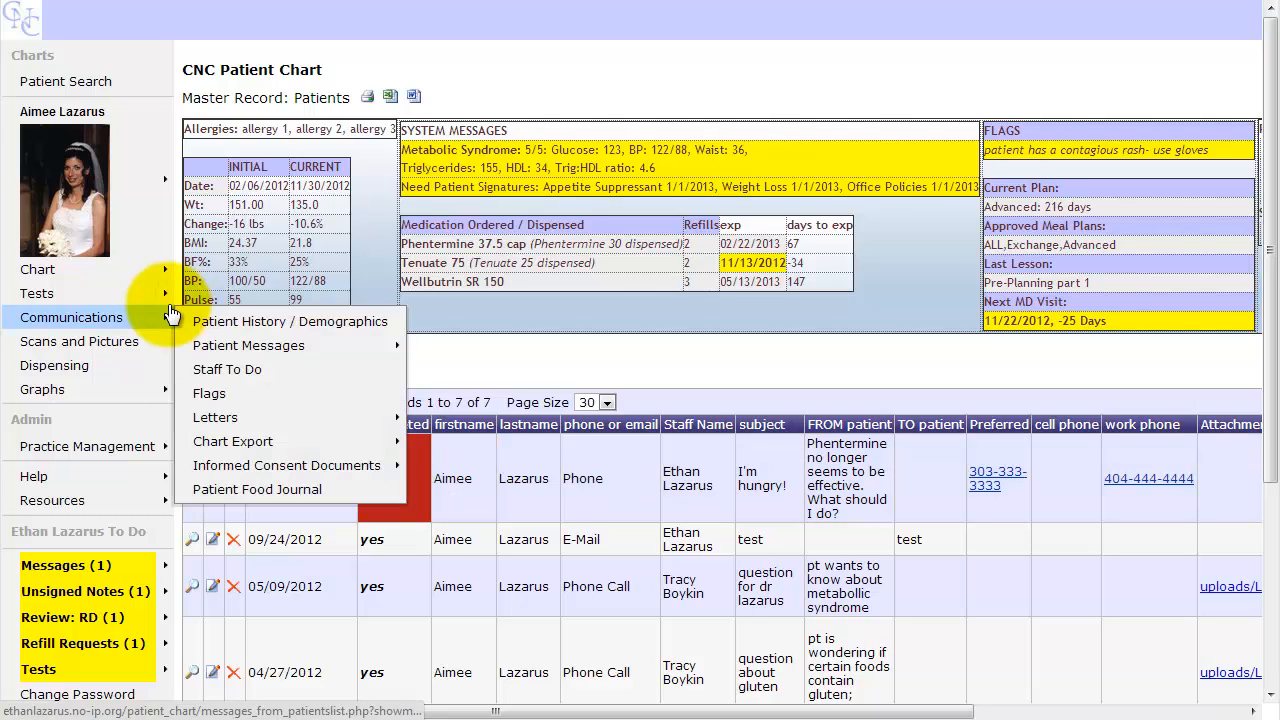
mouse_move(315, 345)
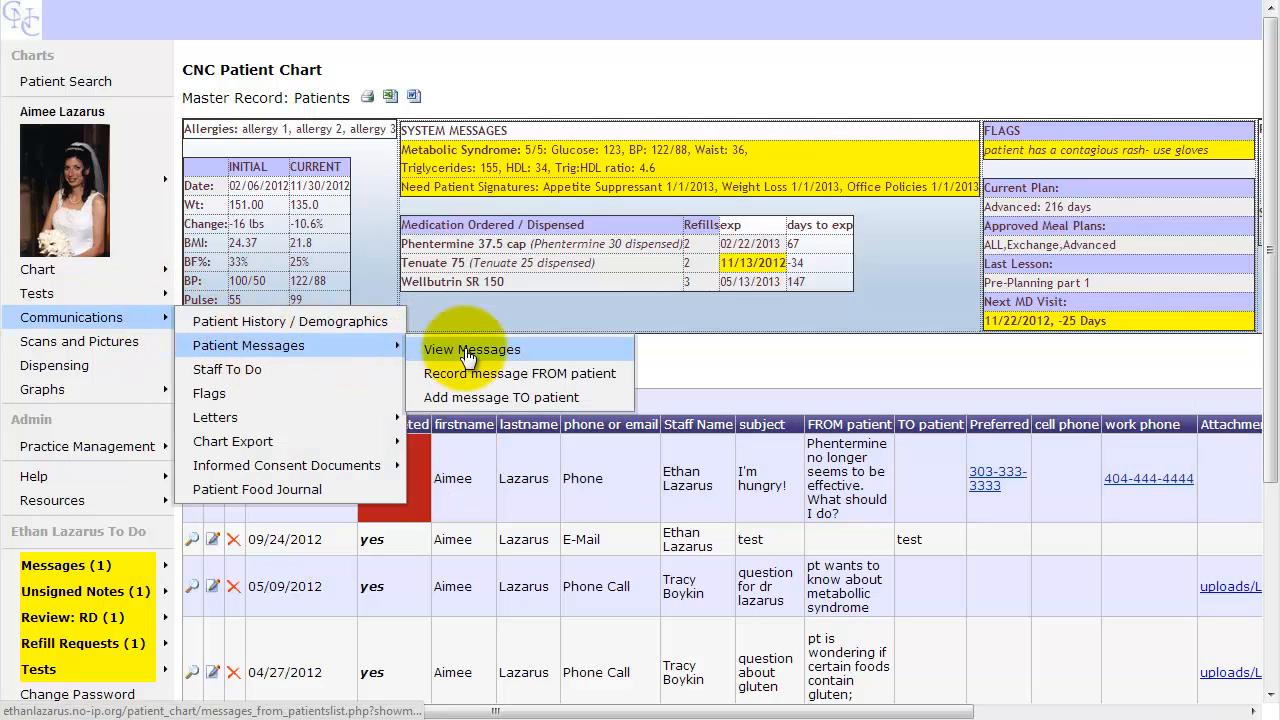
left_click(464, 348)
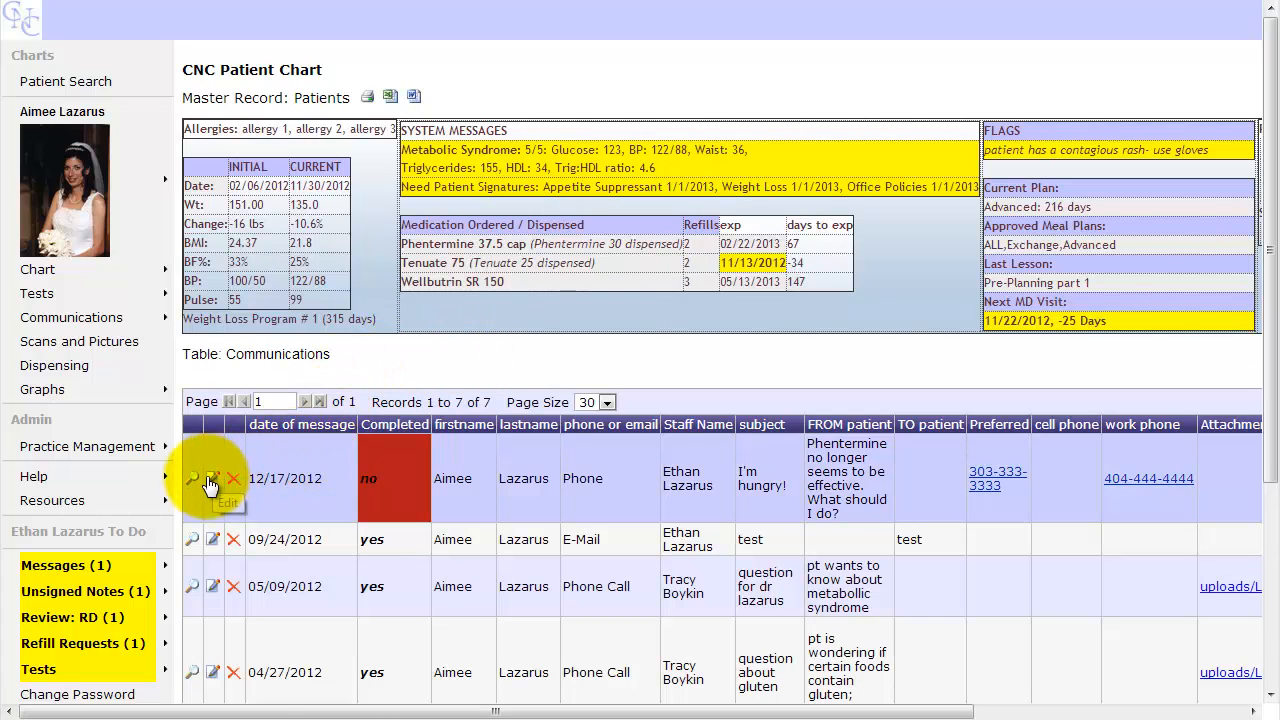
left_click(211, 480)
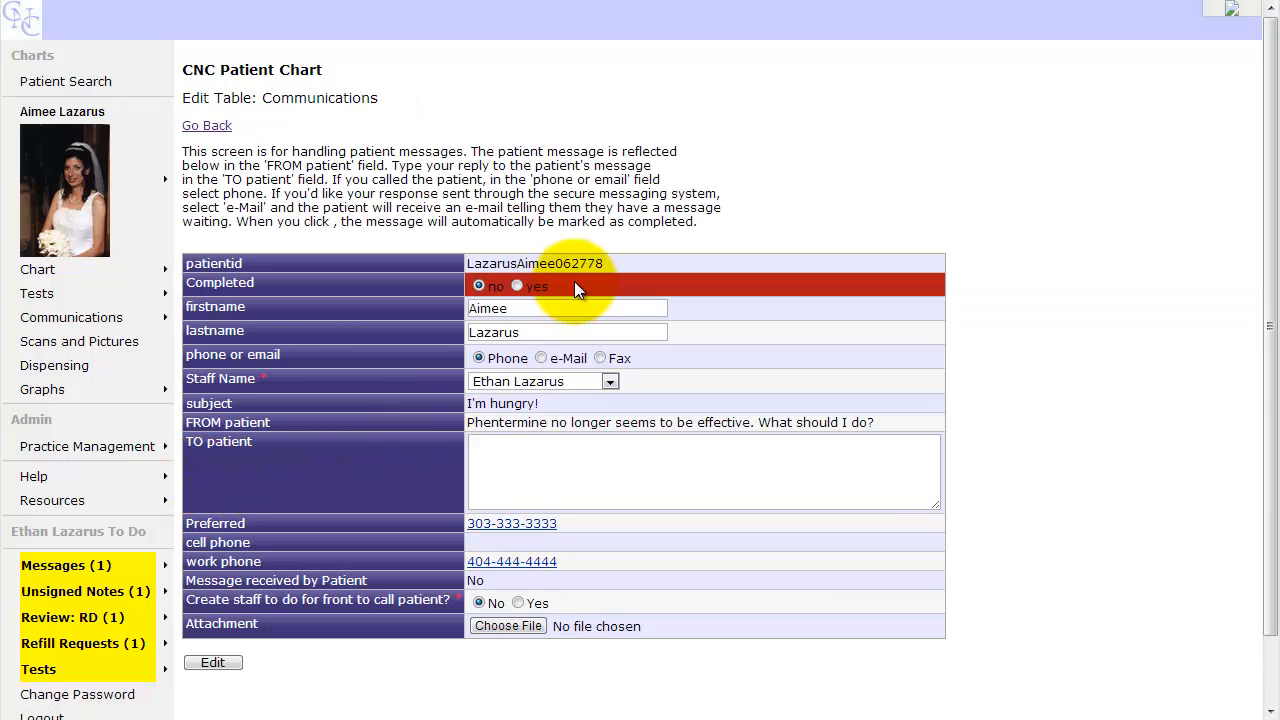
Step: Write the reply "Let's increase Phentermine dose to 37.5" to the patient and mark the message as completed
left_click(554, 461)
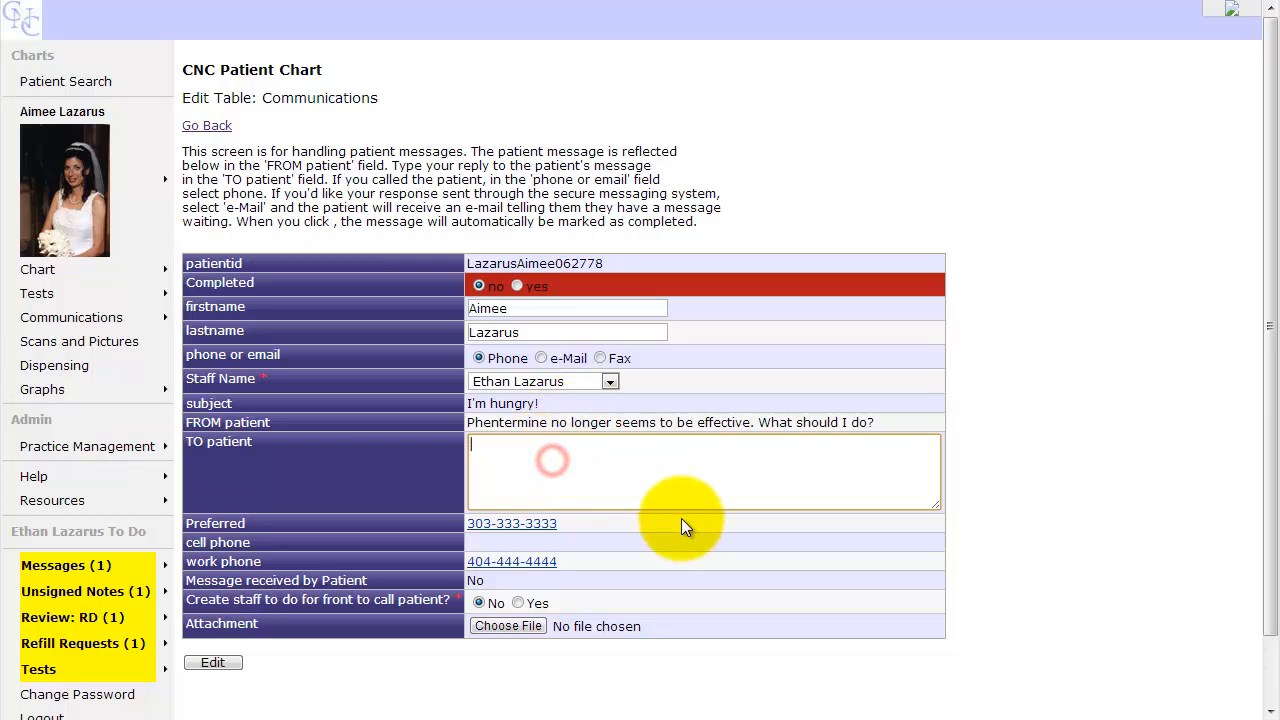
type("Let's")
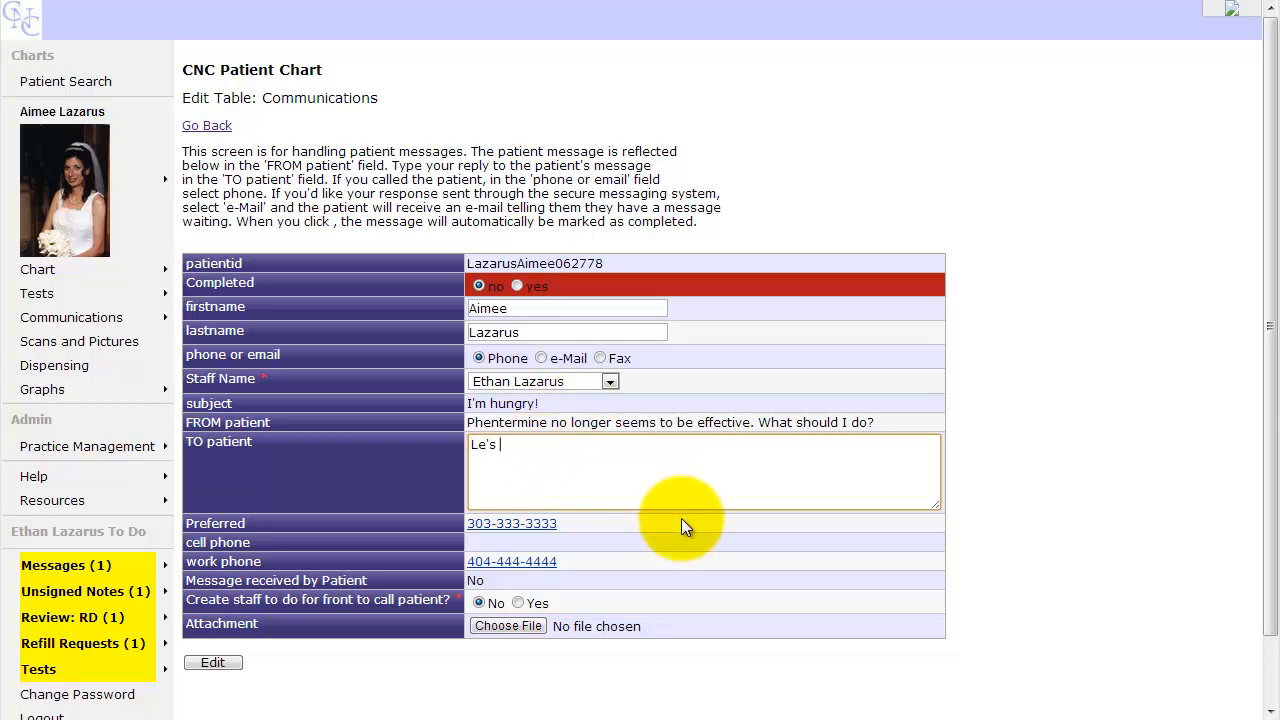
key("BackSpace")
key("BackSpace")
type("'s increase Phenter")
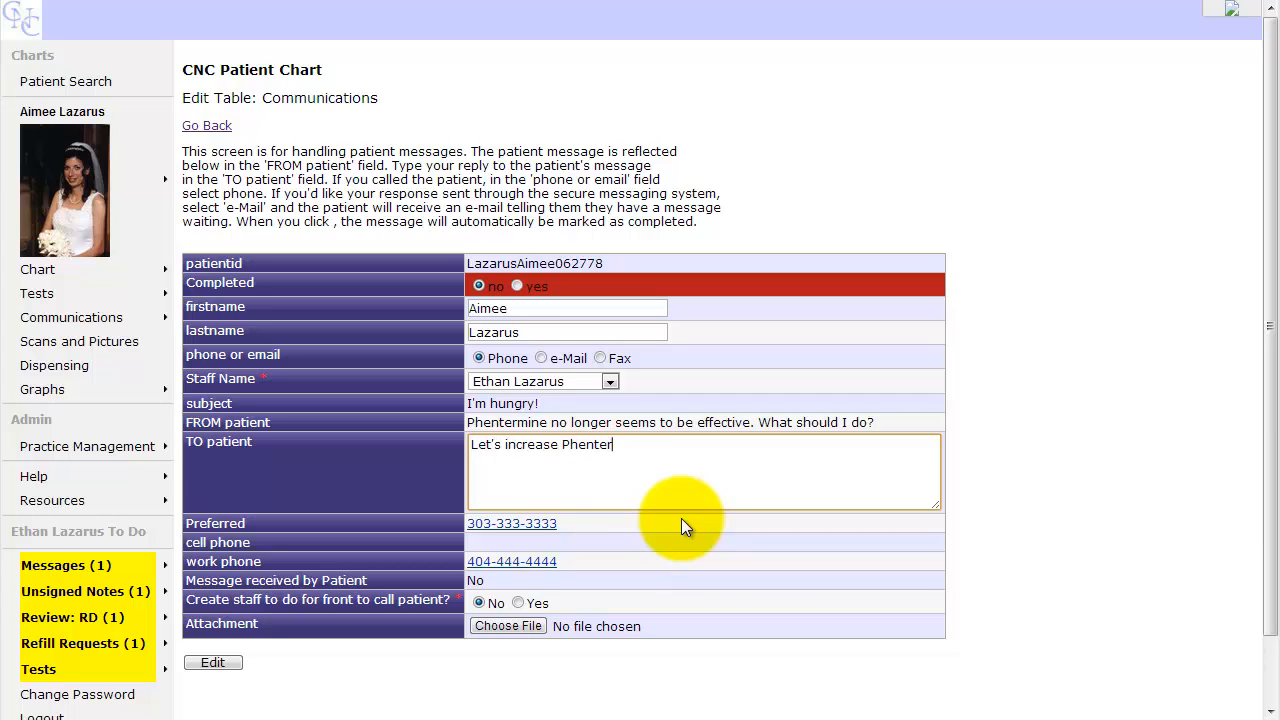
type("mine dose to 37.5")
key("Return")
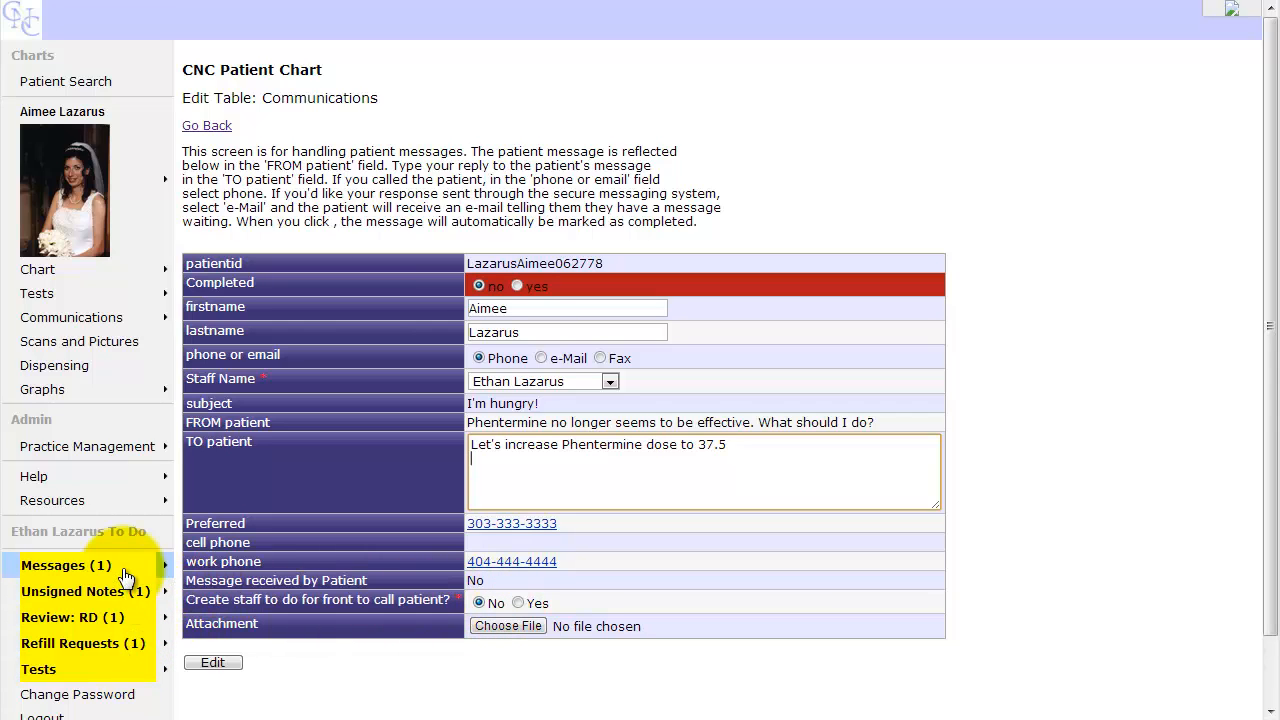
mouse_move(126, 578)
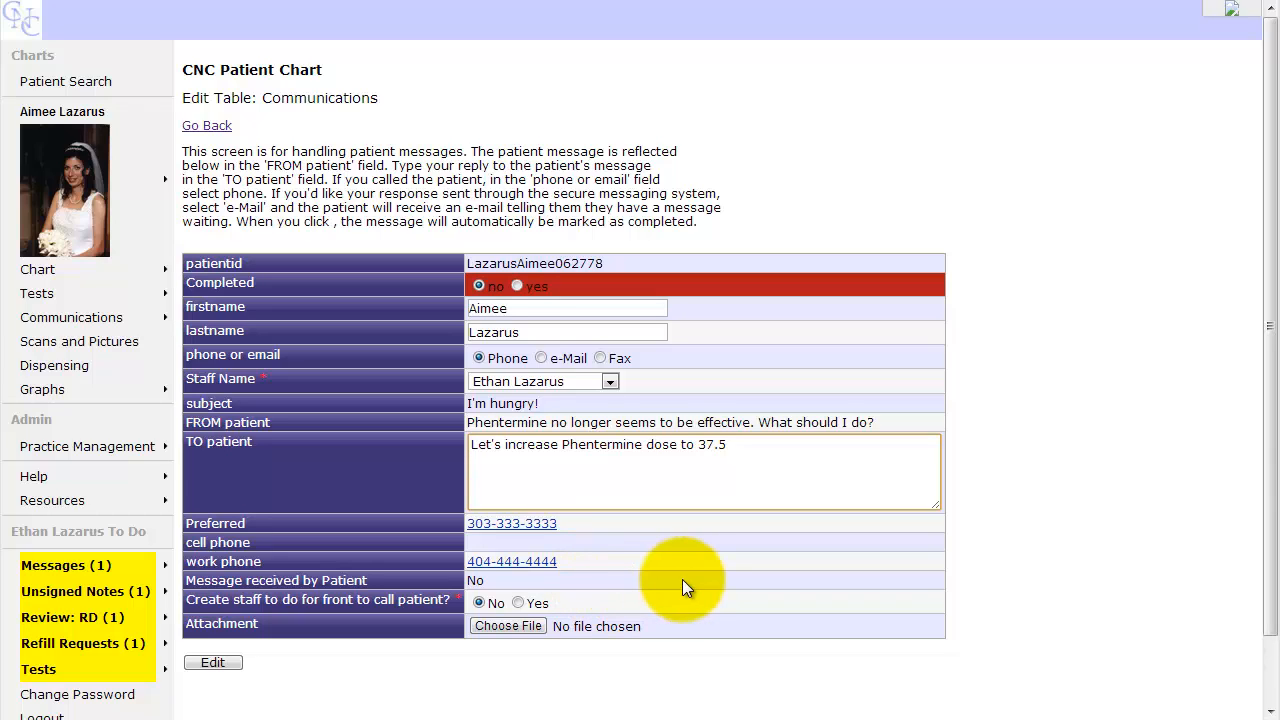
key("Return")
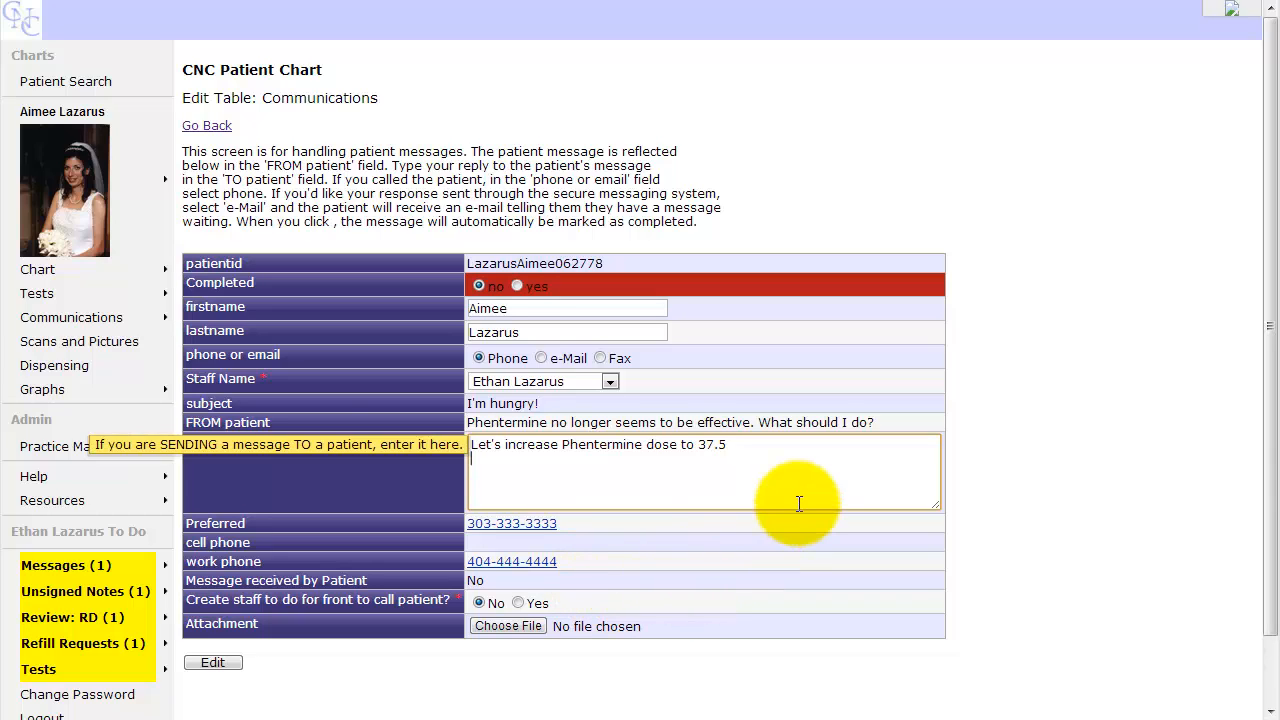
left_click(517, 286)
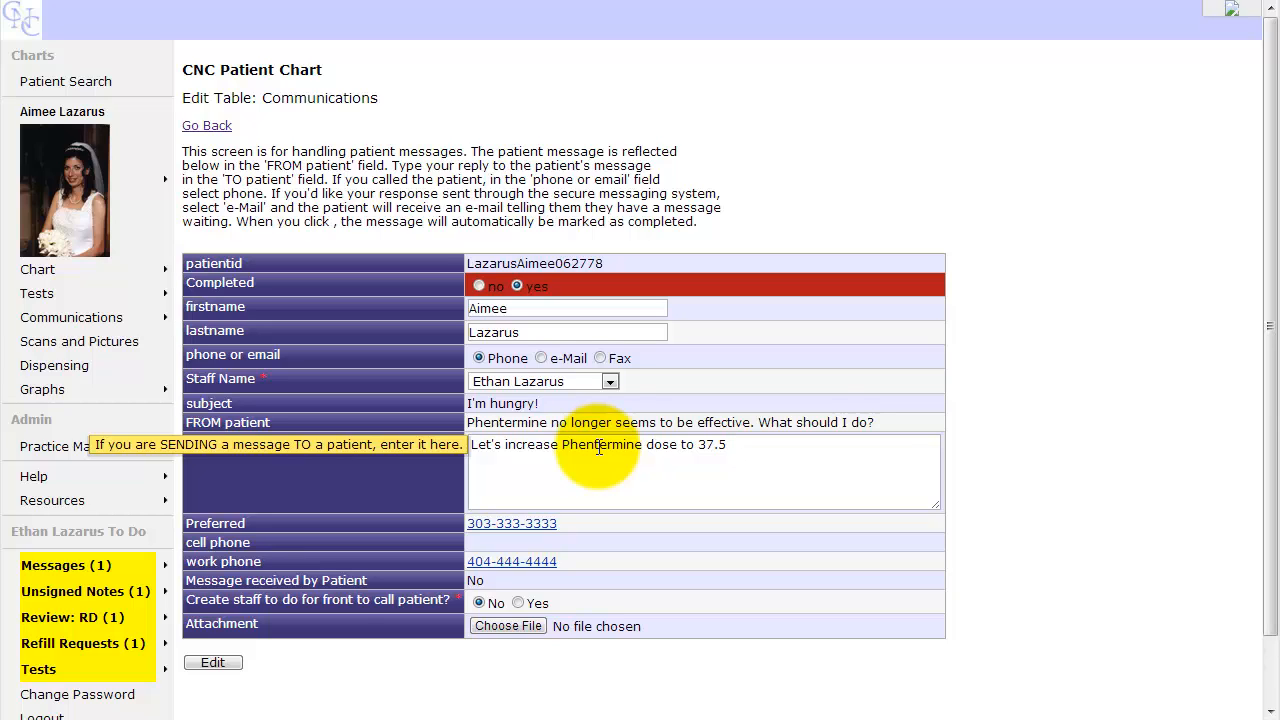
Step: Save the edited patient message with its reply and completed status
left_click(214, 664)
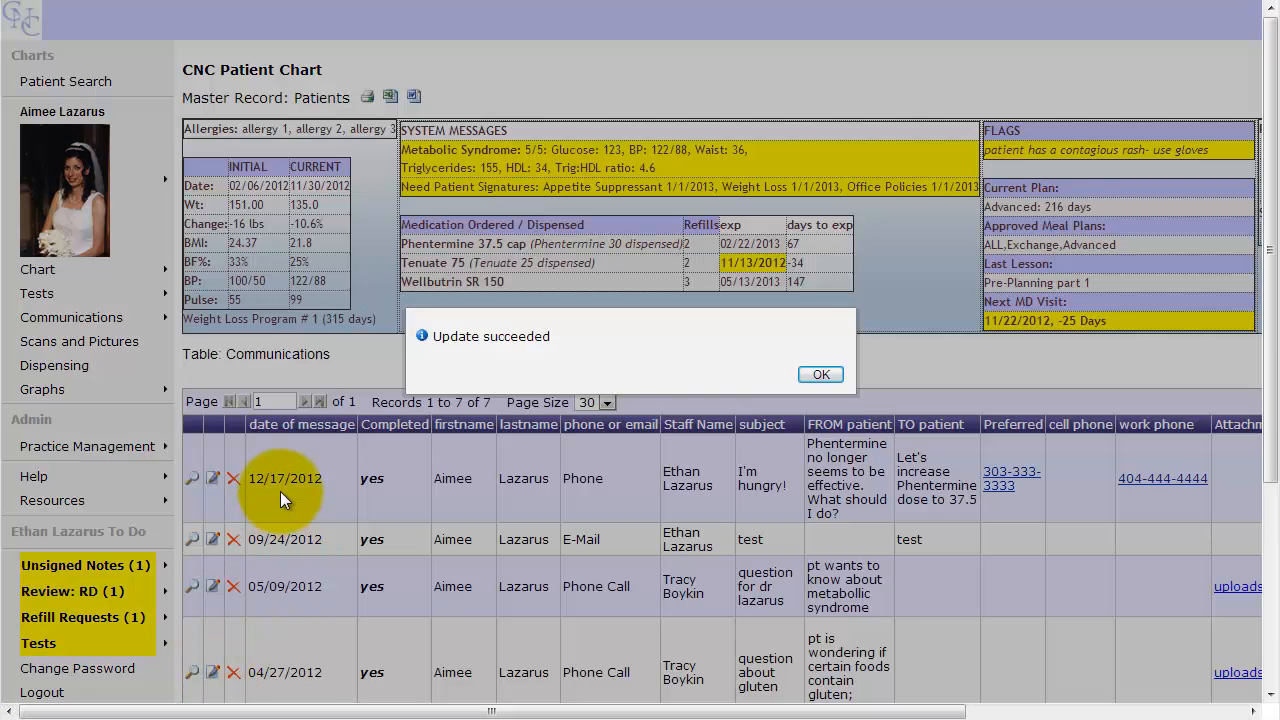
left_click(821, 374)
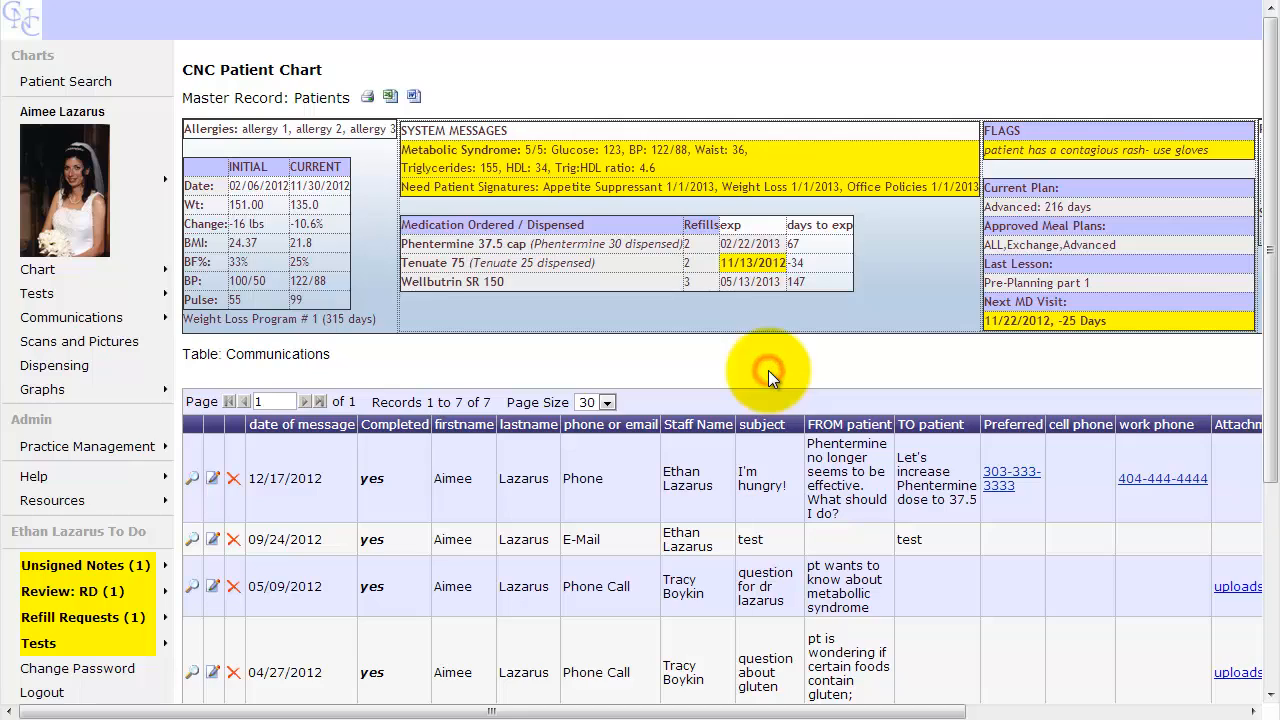
Step: Start a new message to the patient, set the contact method to Phone, and enter the subject "called to check in"
mouse_move(131, 316)
mouse_move(240, 342)
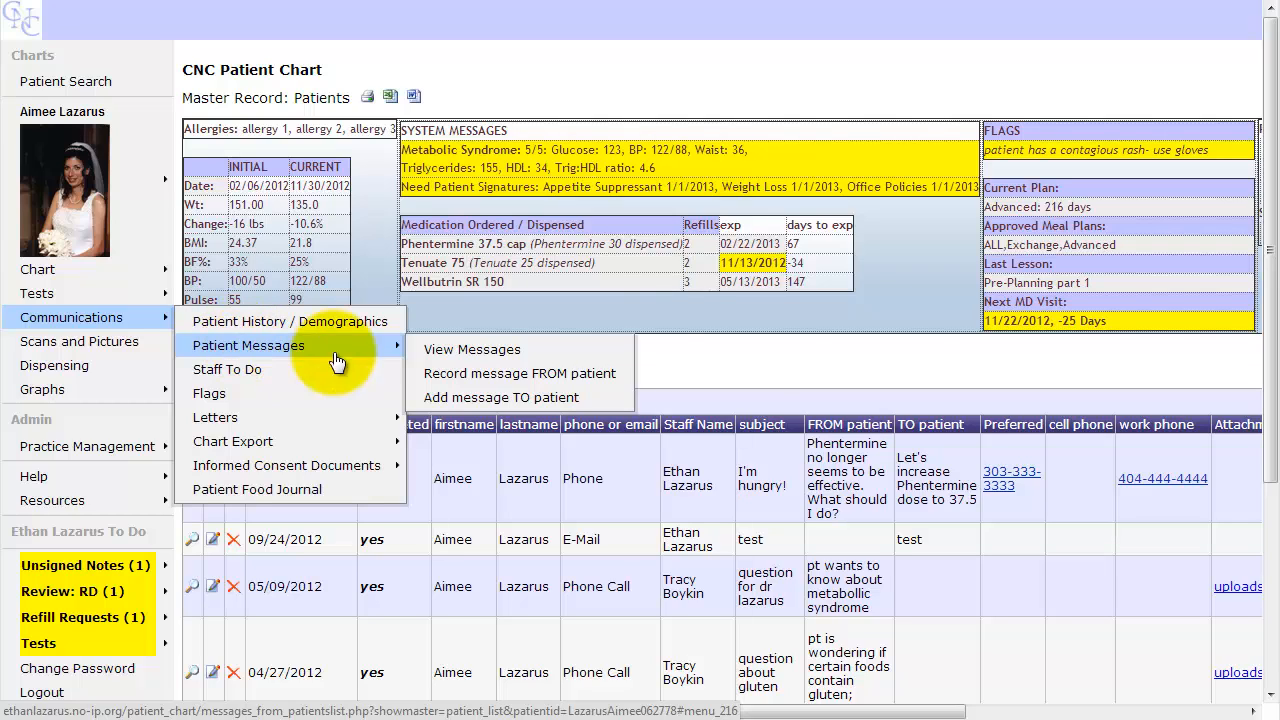
left_click(456, 399)
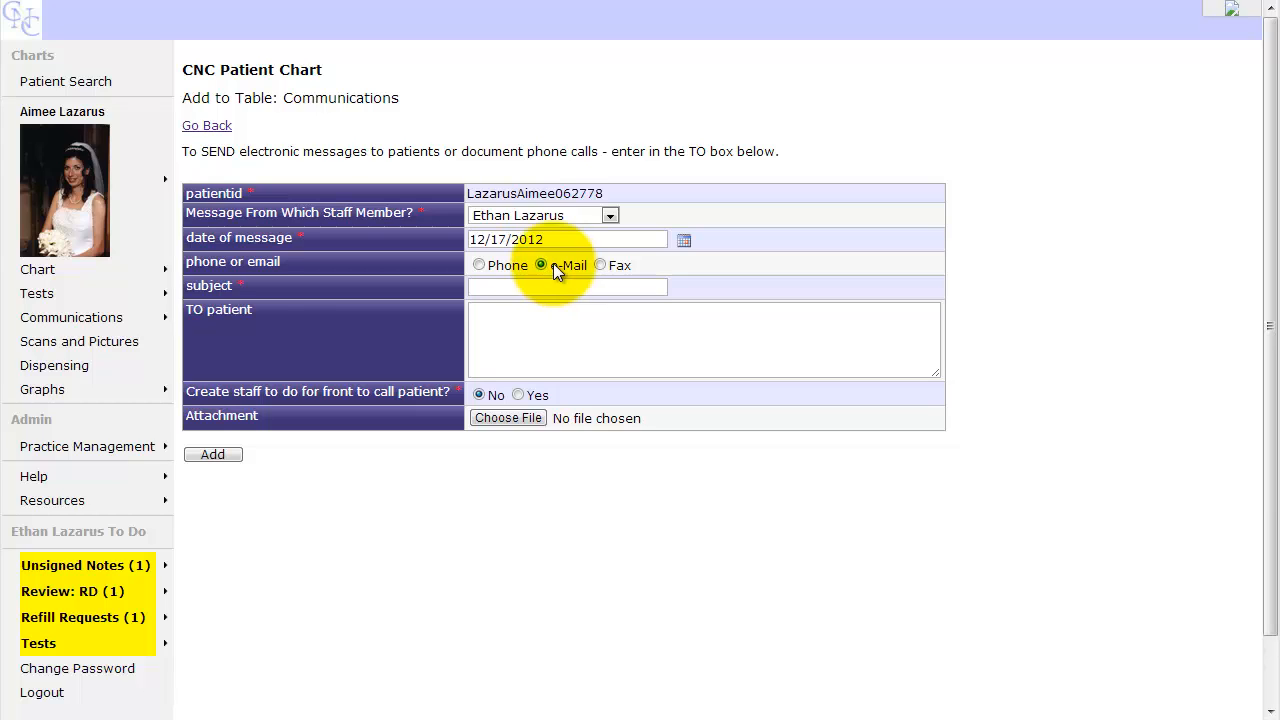
left_click(479, 265)
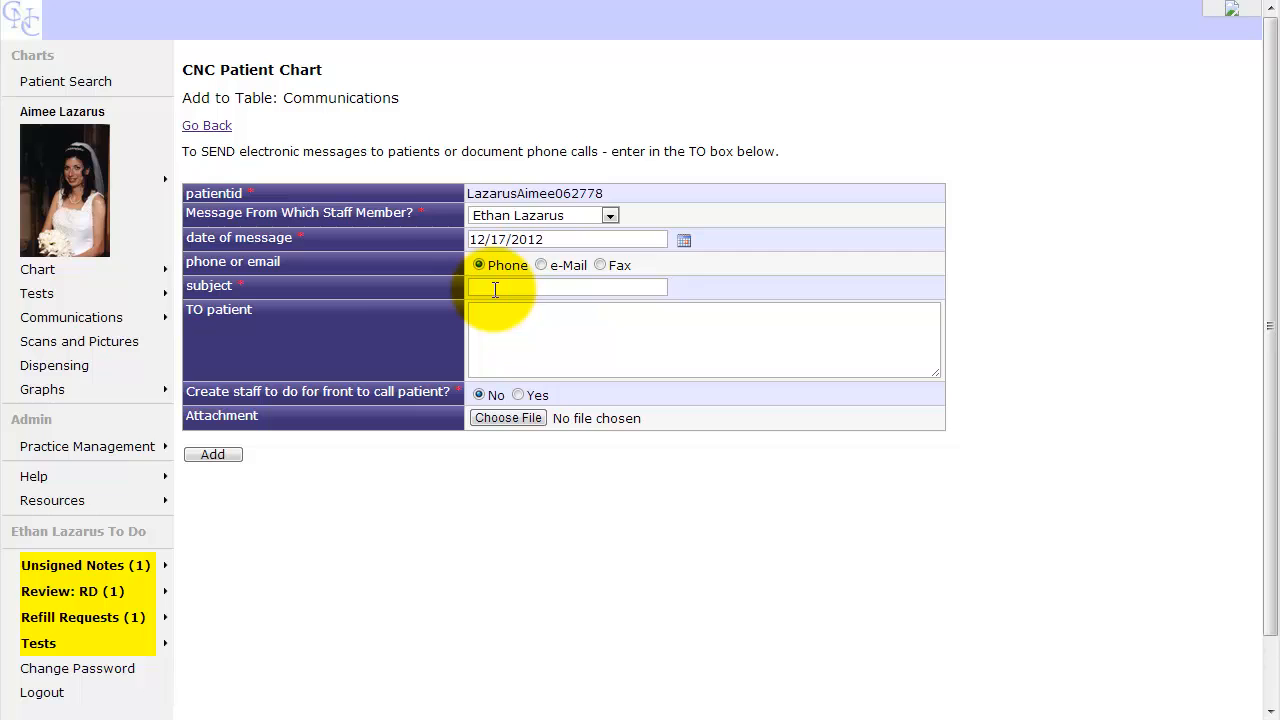
left_click(495, 289)
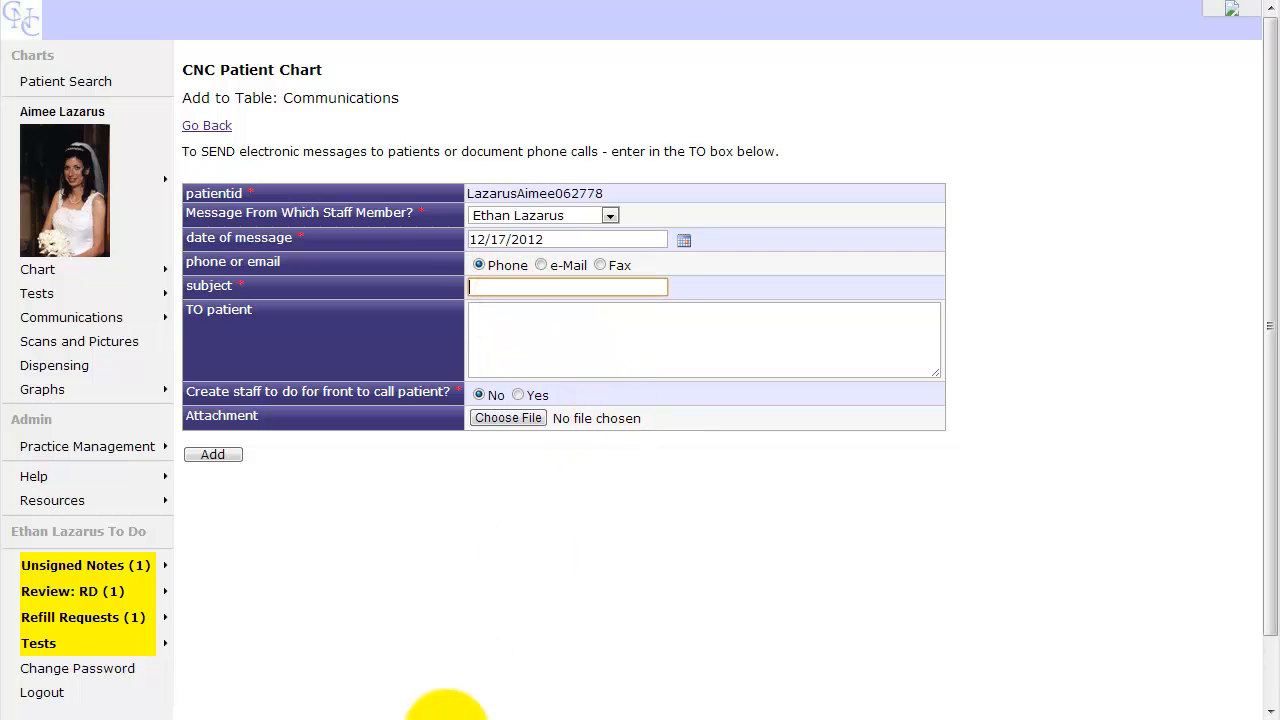
type("called to check in")
key("Tab")
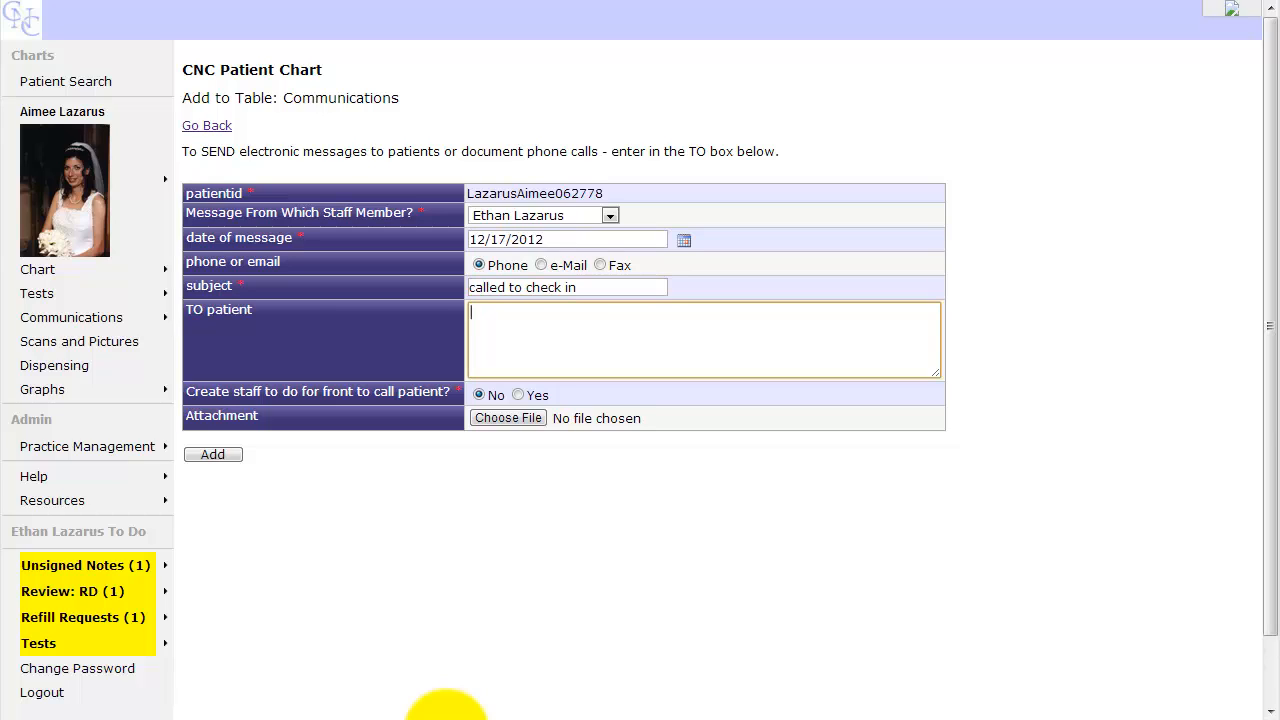
Step: Enter "Patient doing great. Will check in after new years." as the message to the patient
type("Patient doing great.  Will che")
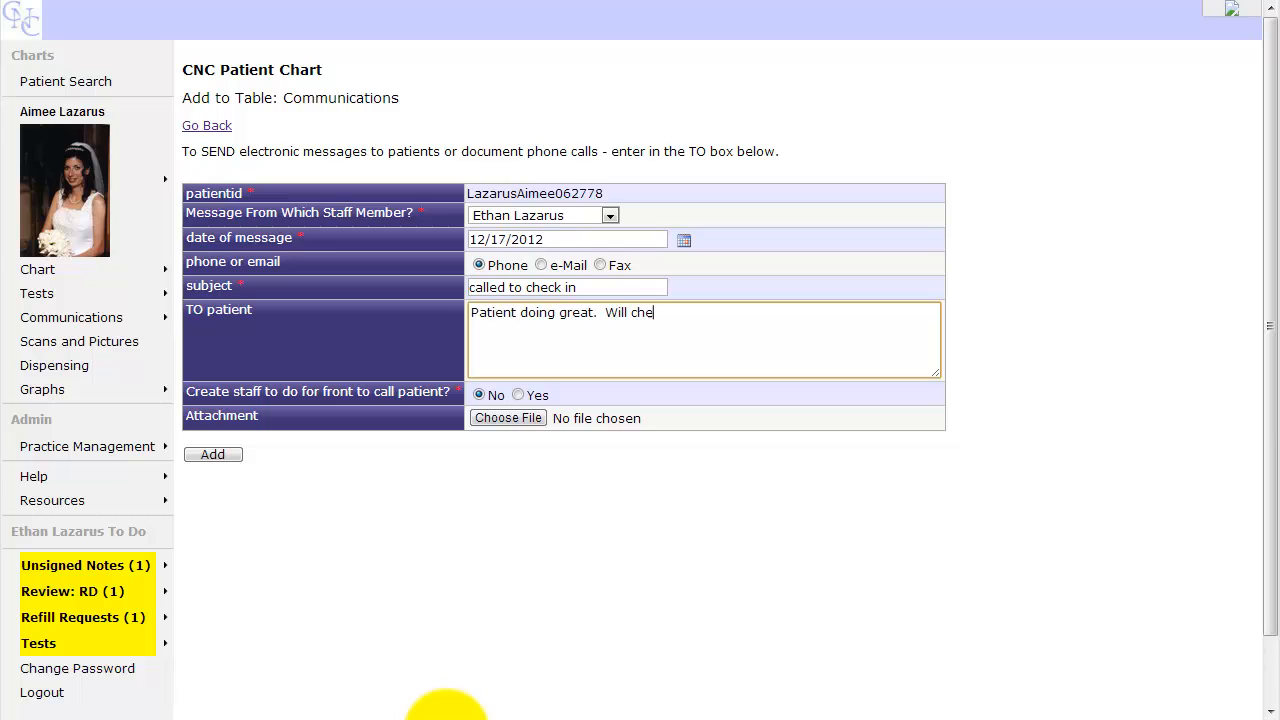
type("ck in after new years.")
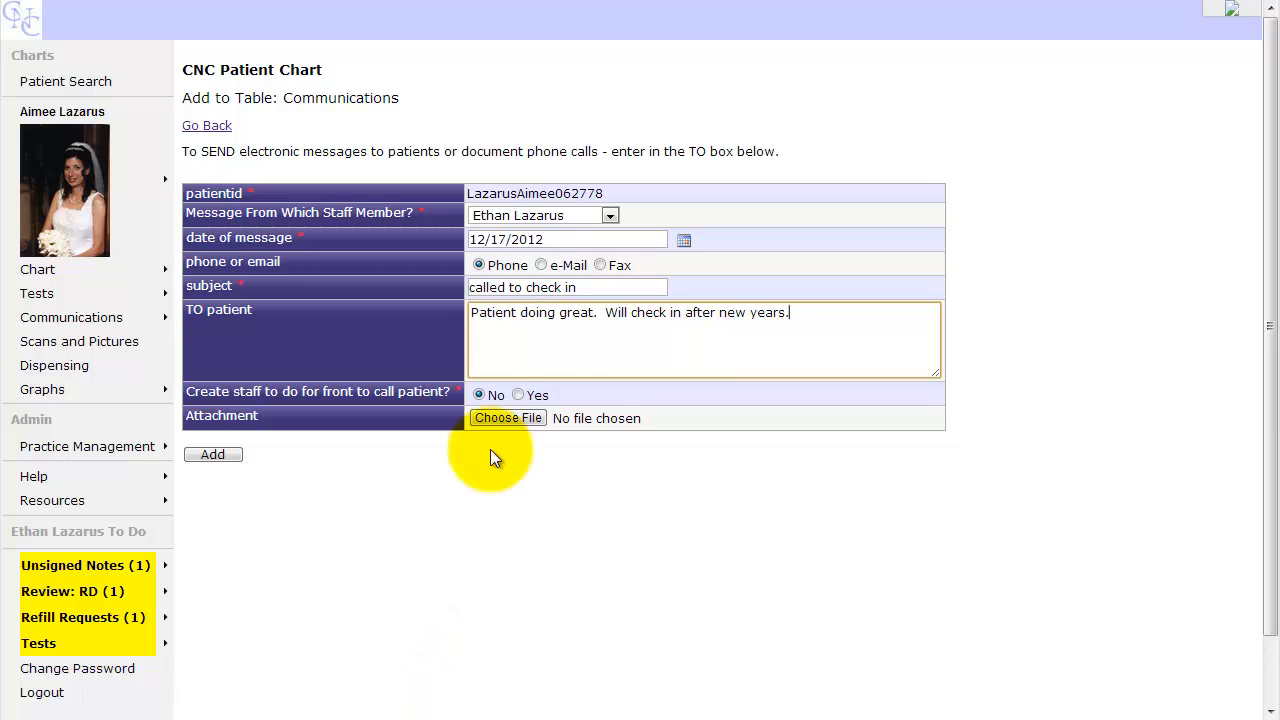
Step: Replace the message text with "Gave patient information on the new weight loss drug. She will schedule an appointment." and add the record
triple_click(508, 324)
type("Gave patient ")
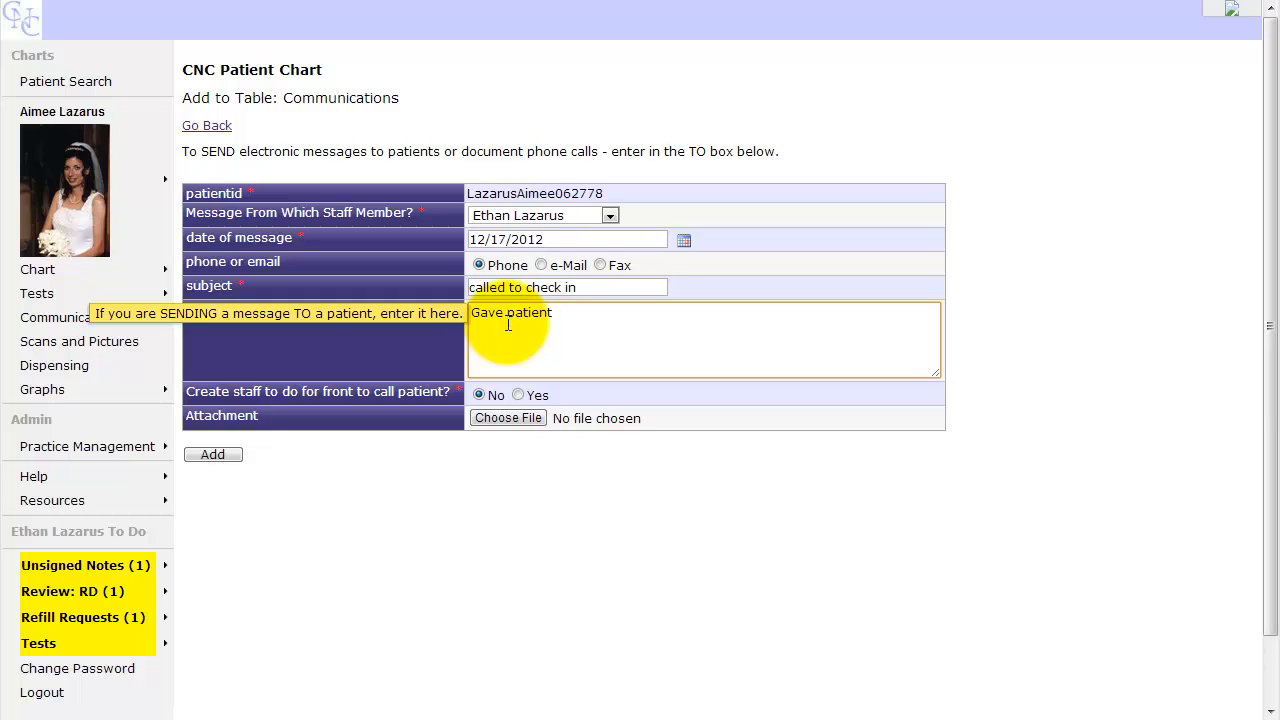
type("information on the new weight los")
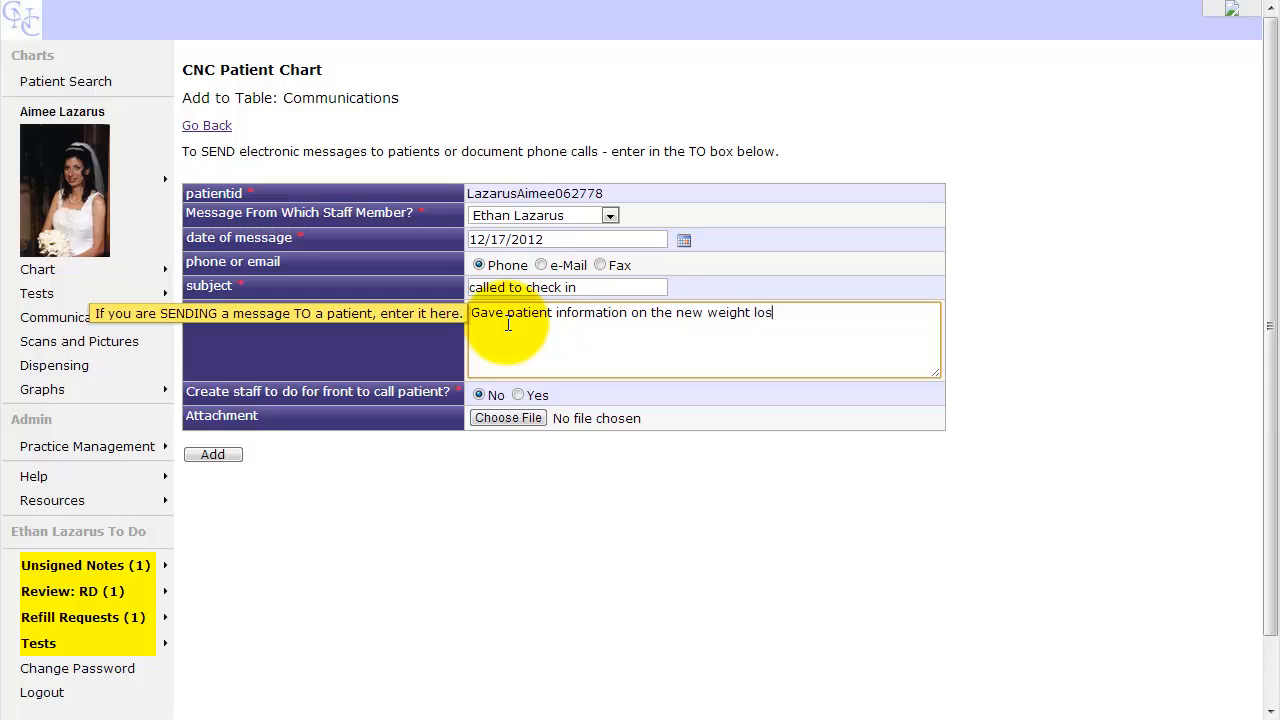
type("s drug.  She will schedule an appoint")
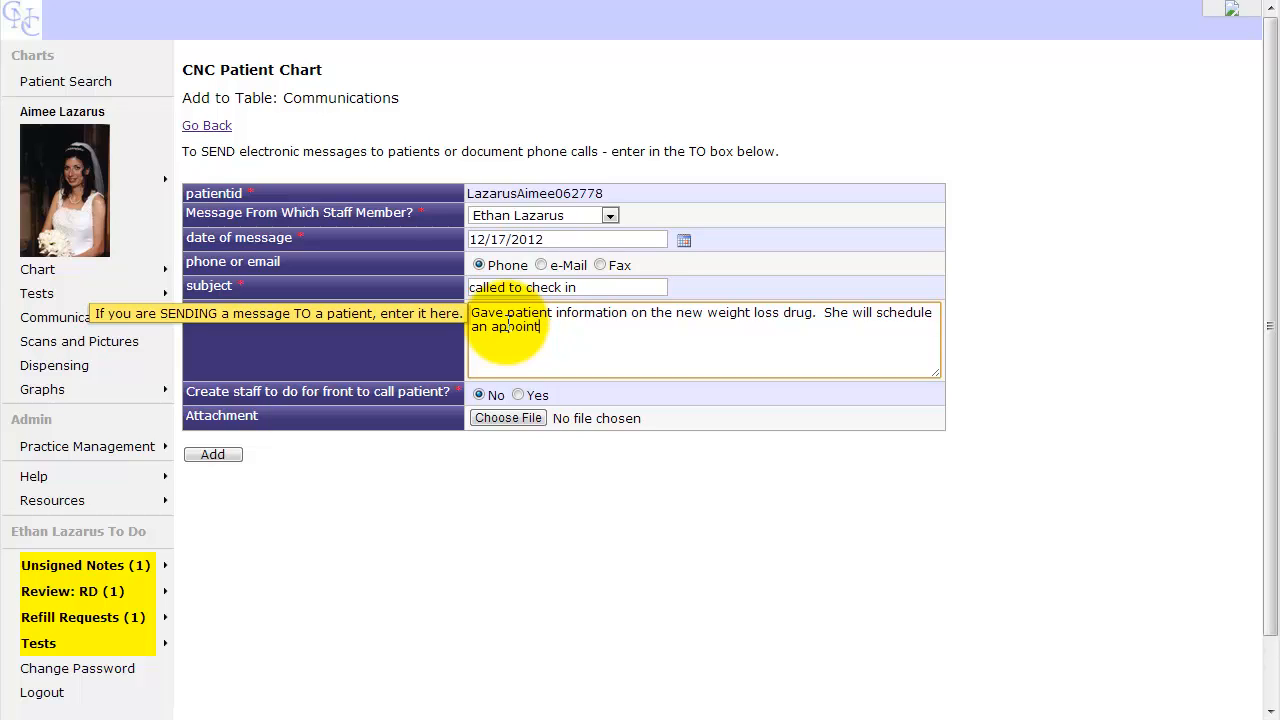
type("ment.")
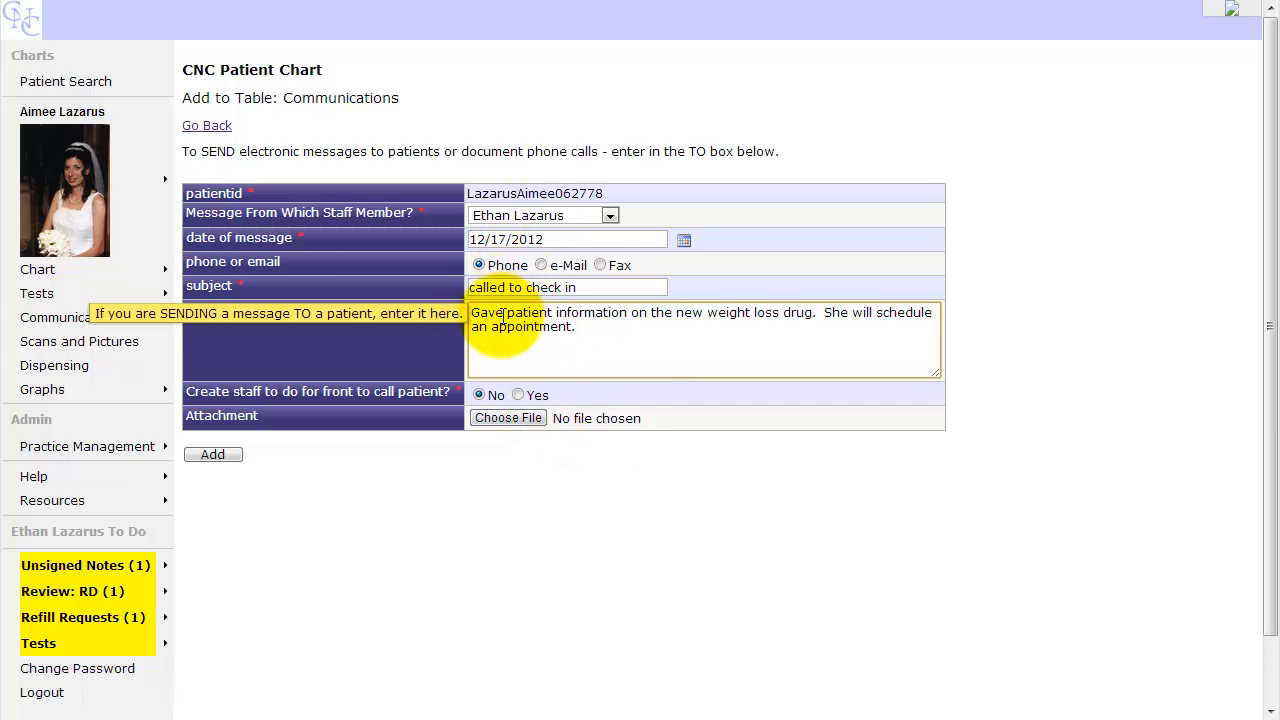
left_click(215, 459)
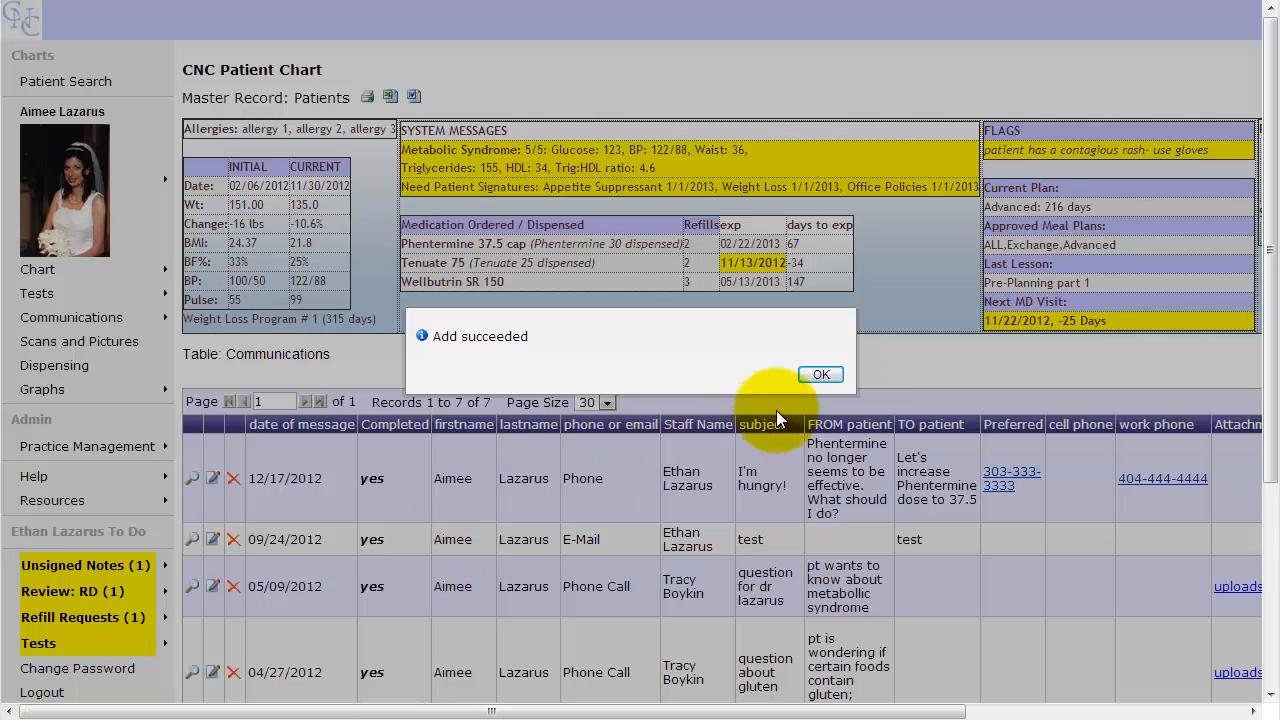
left_click(820, 375)
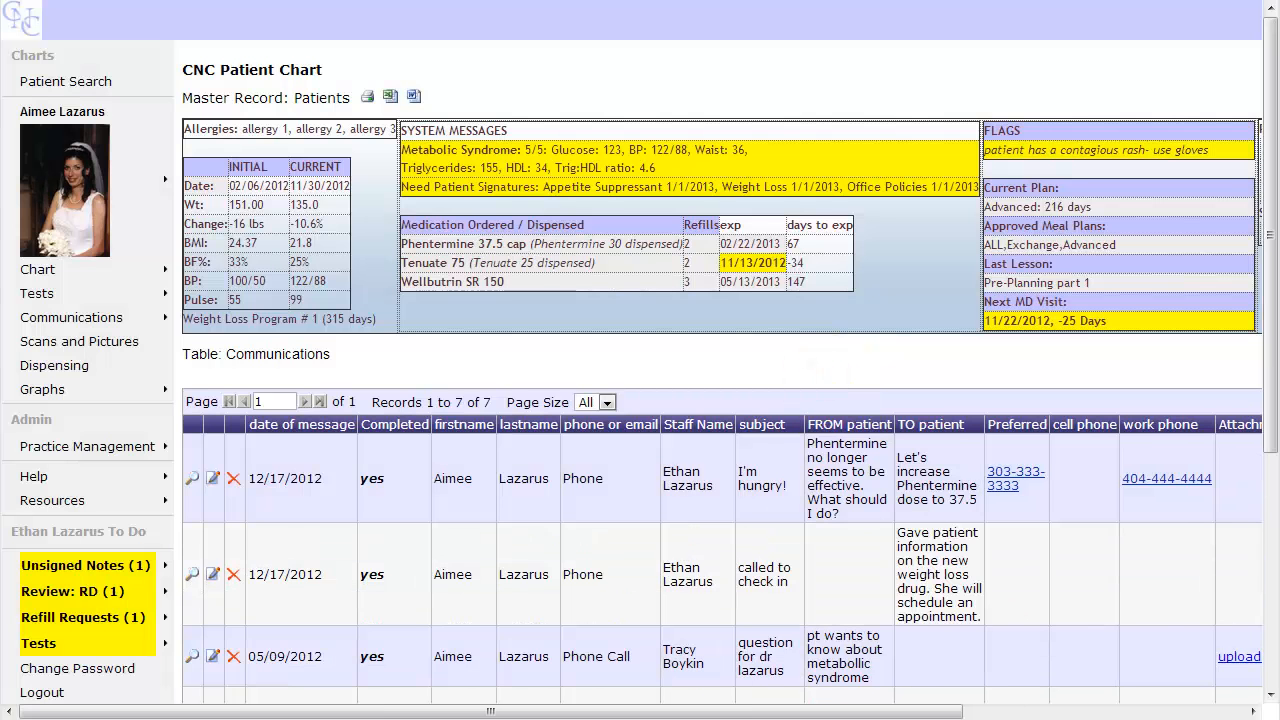